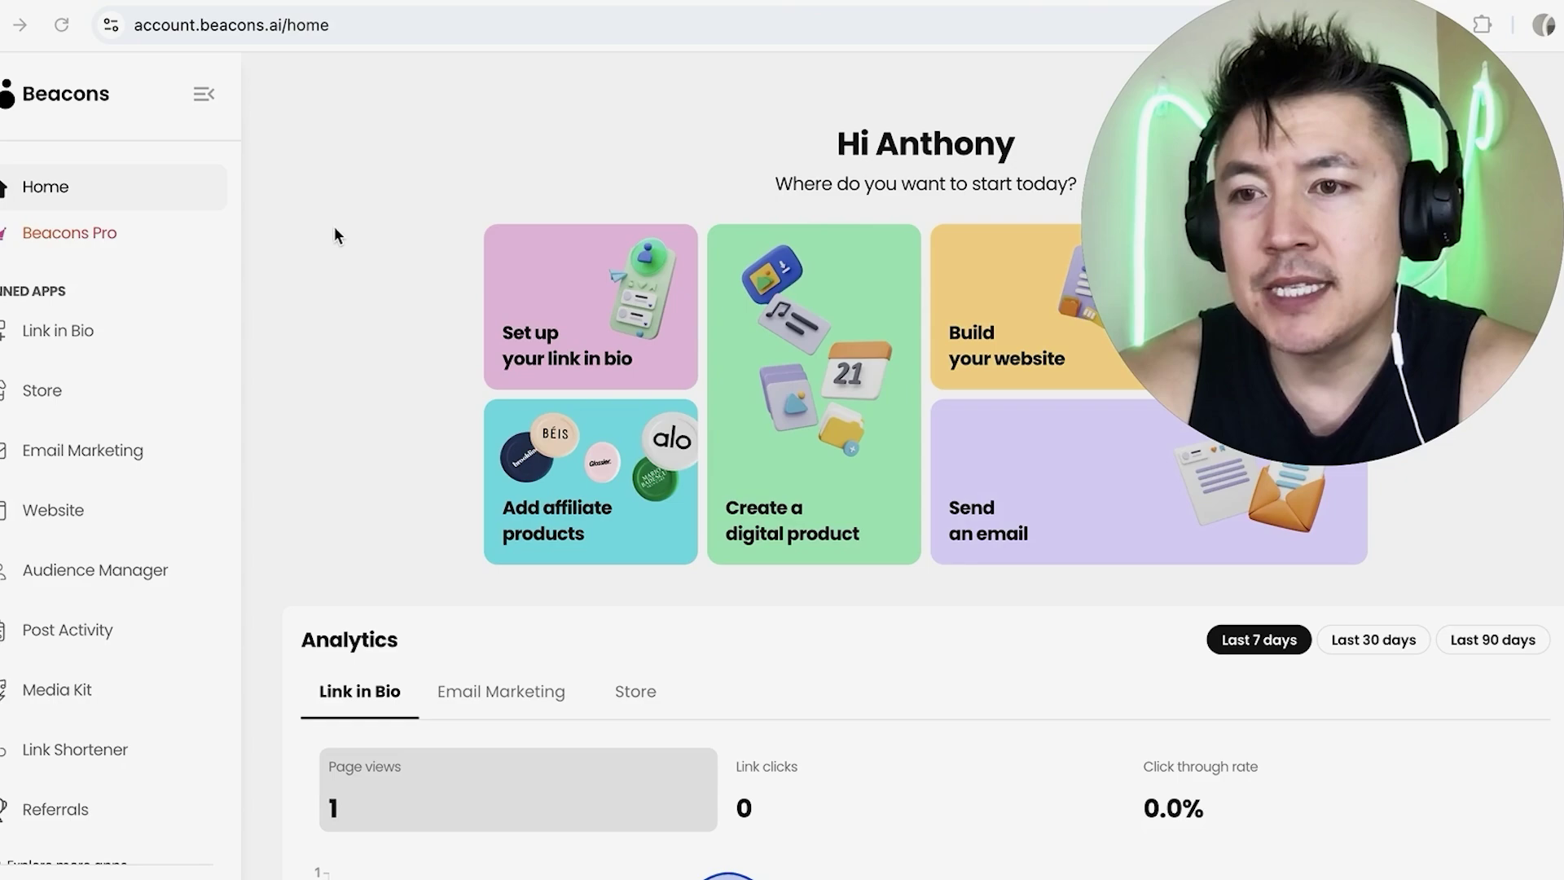
From the Website list, start editing the Make Money Anthony site in the builder
click(66, 505)
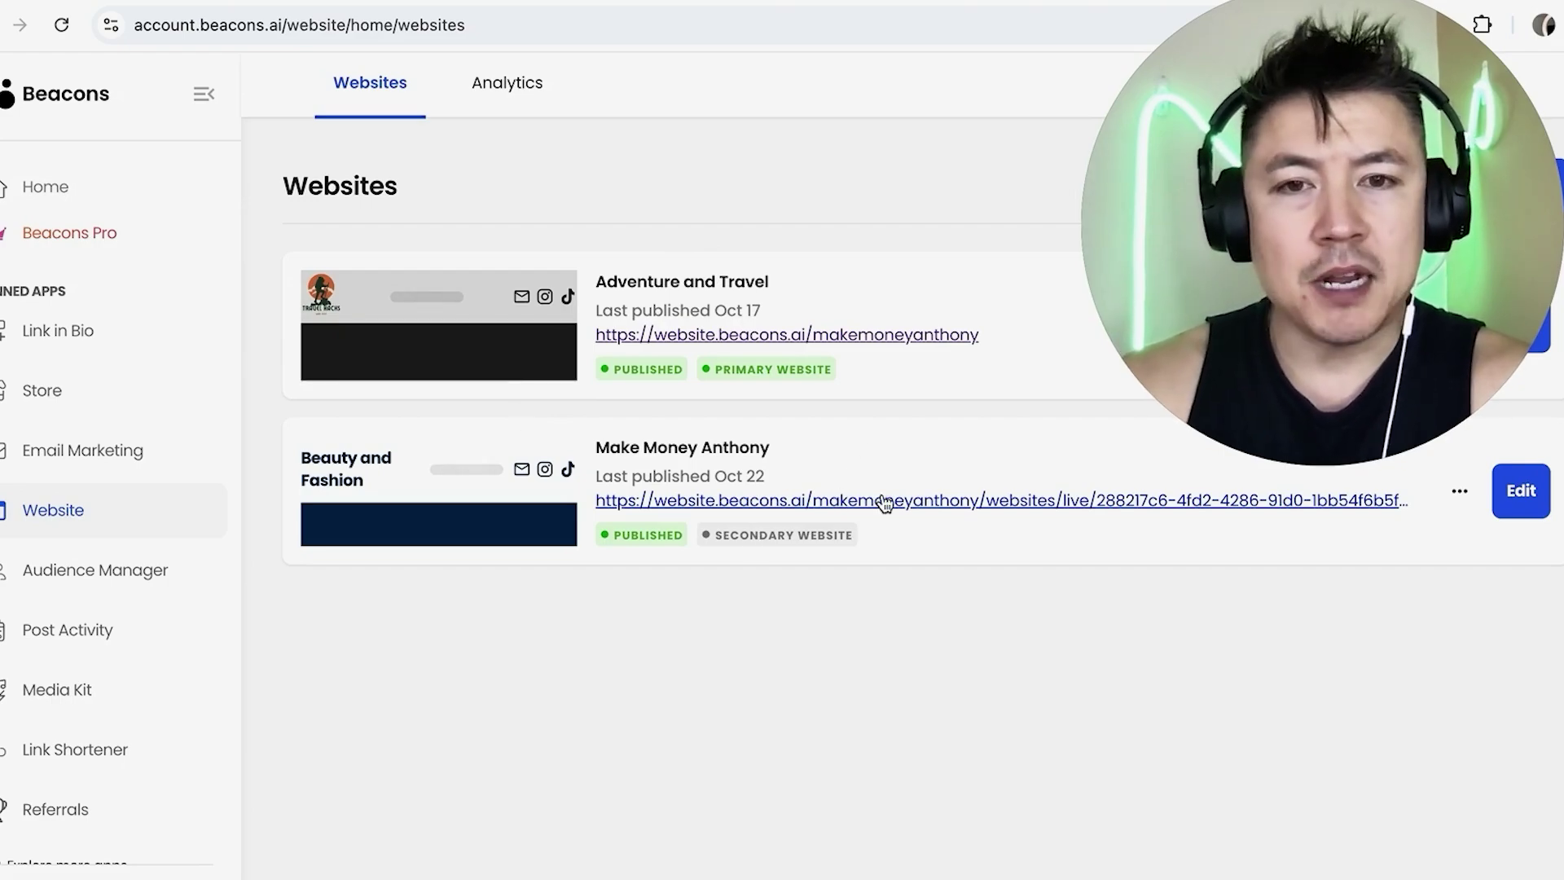
click(1525, 507)
scroll(604, 644, down, 1)
scroll(603, 644, down, 2)
scroll(604, 643, down, 1)
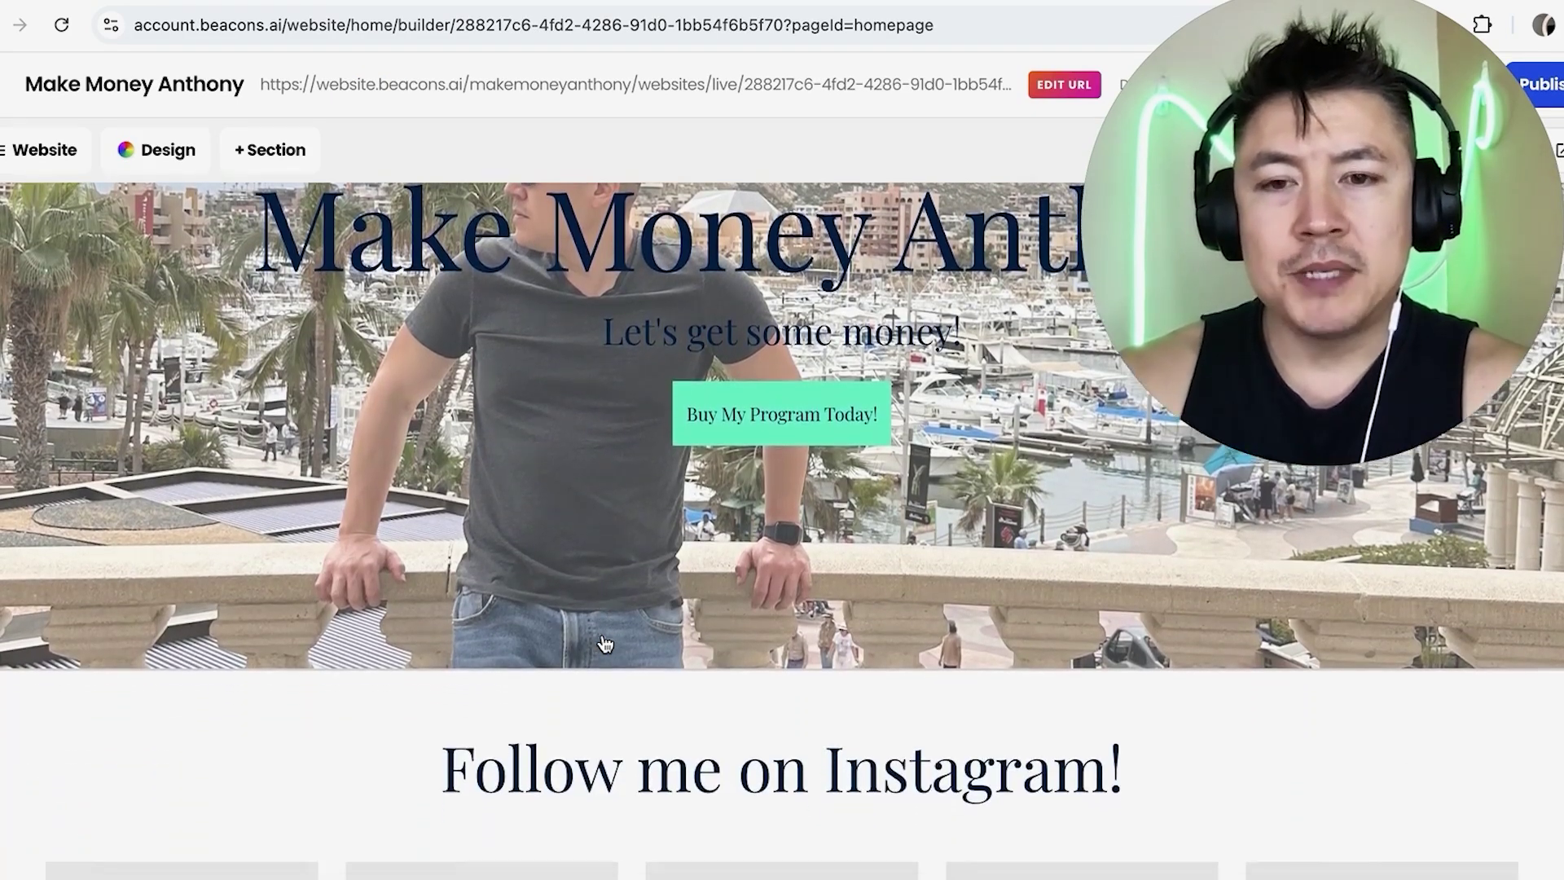
scroll(604, 643, down, 3)
scroll(603, 644, down, 1)
scroll(605, 644, up, 5)
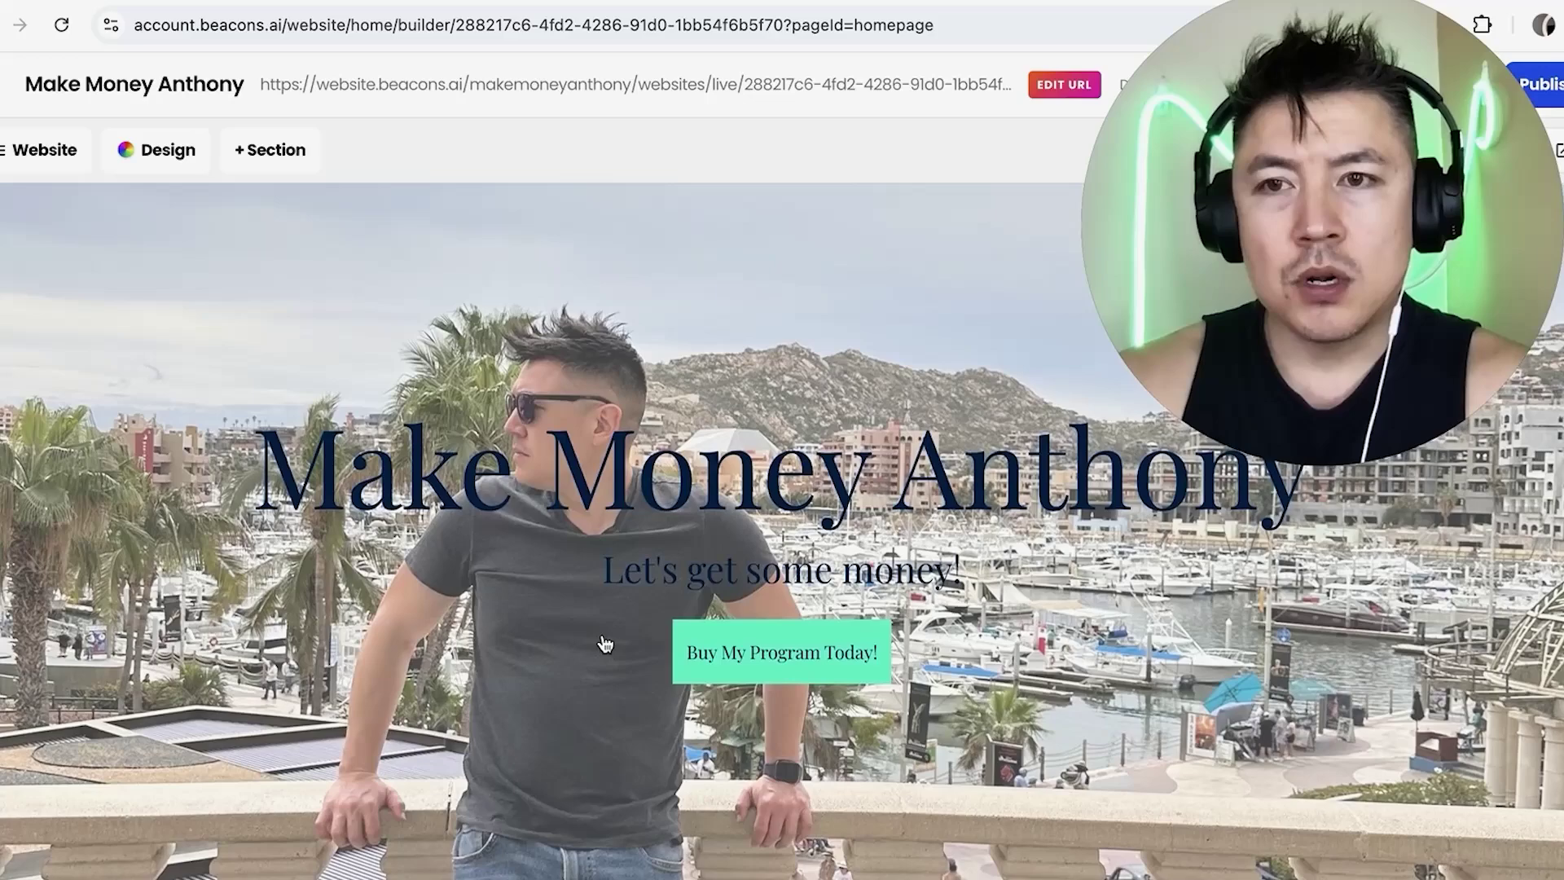
scroll(604, 645, up, 1)
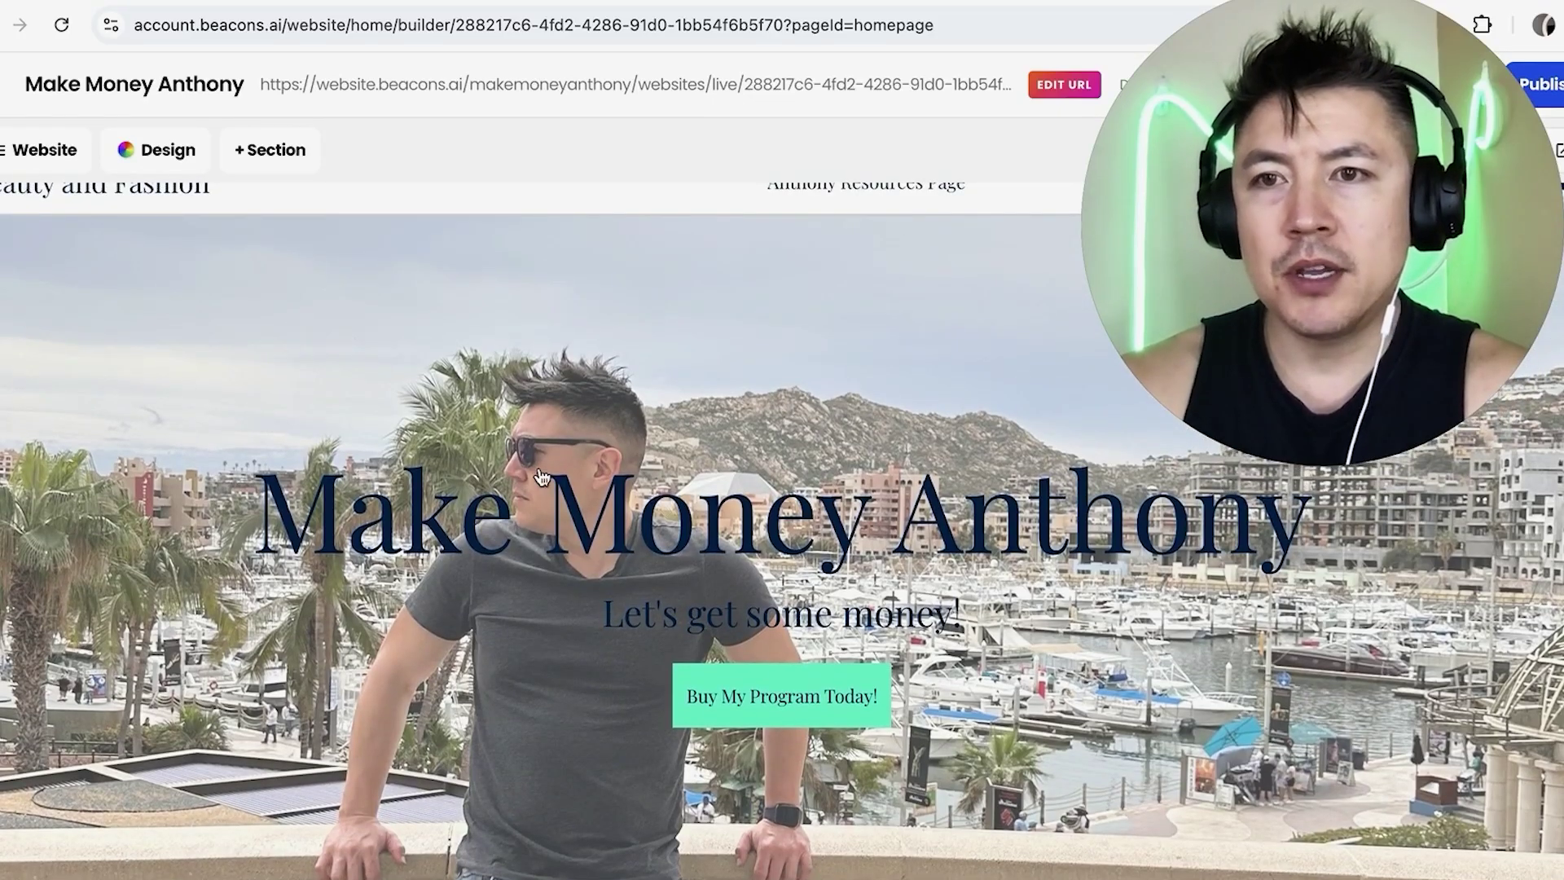
Add a new Spotify section from the Integrations group of the Add a section dialog
click(275, 151)
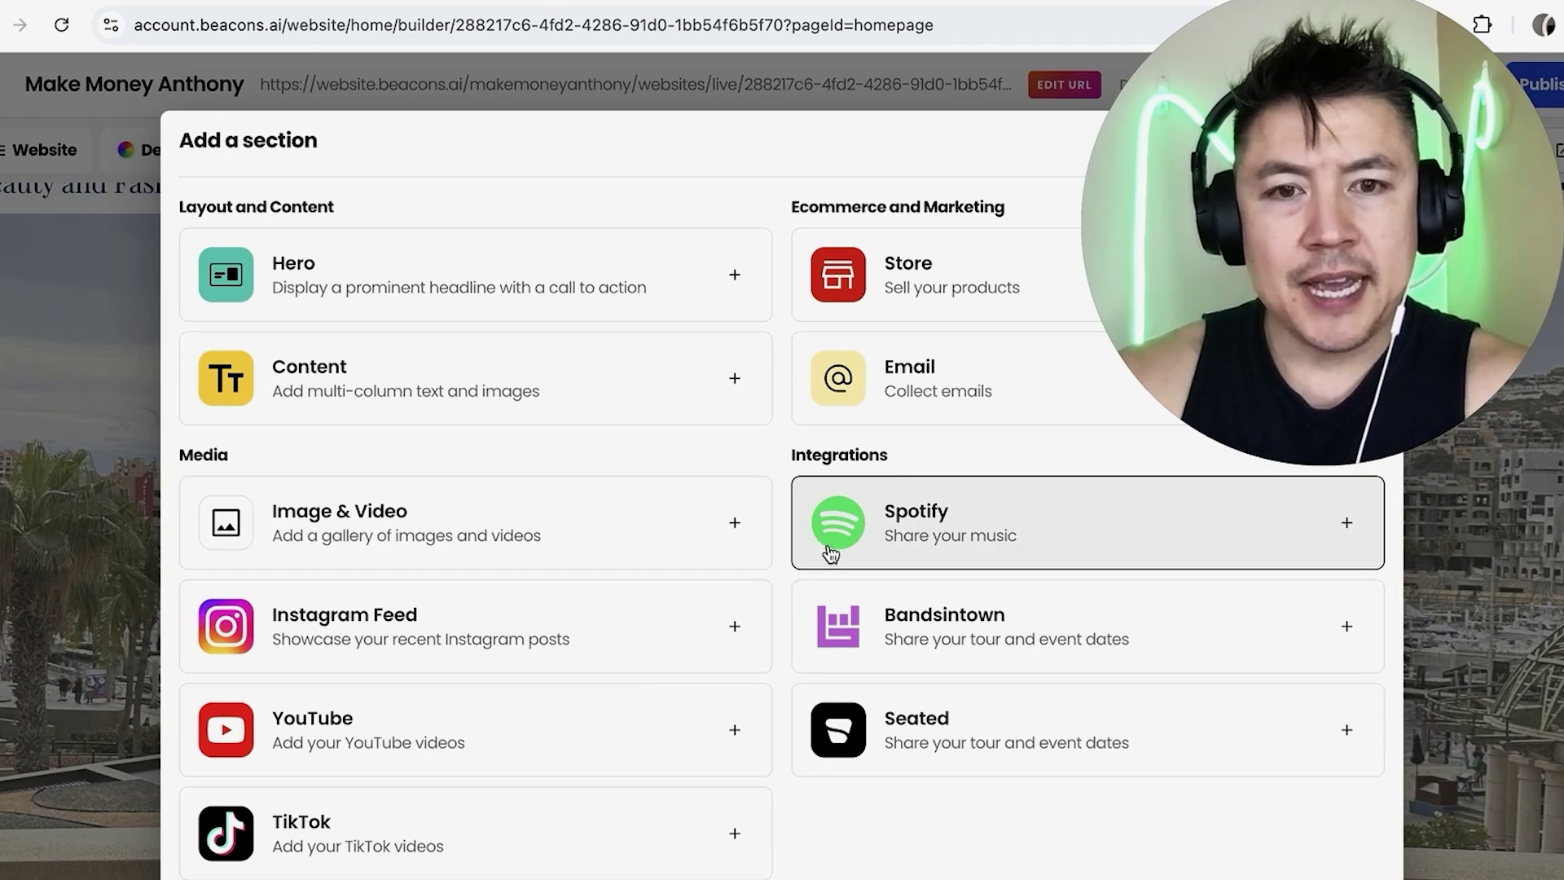
click(931, 526)
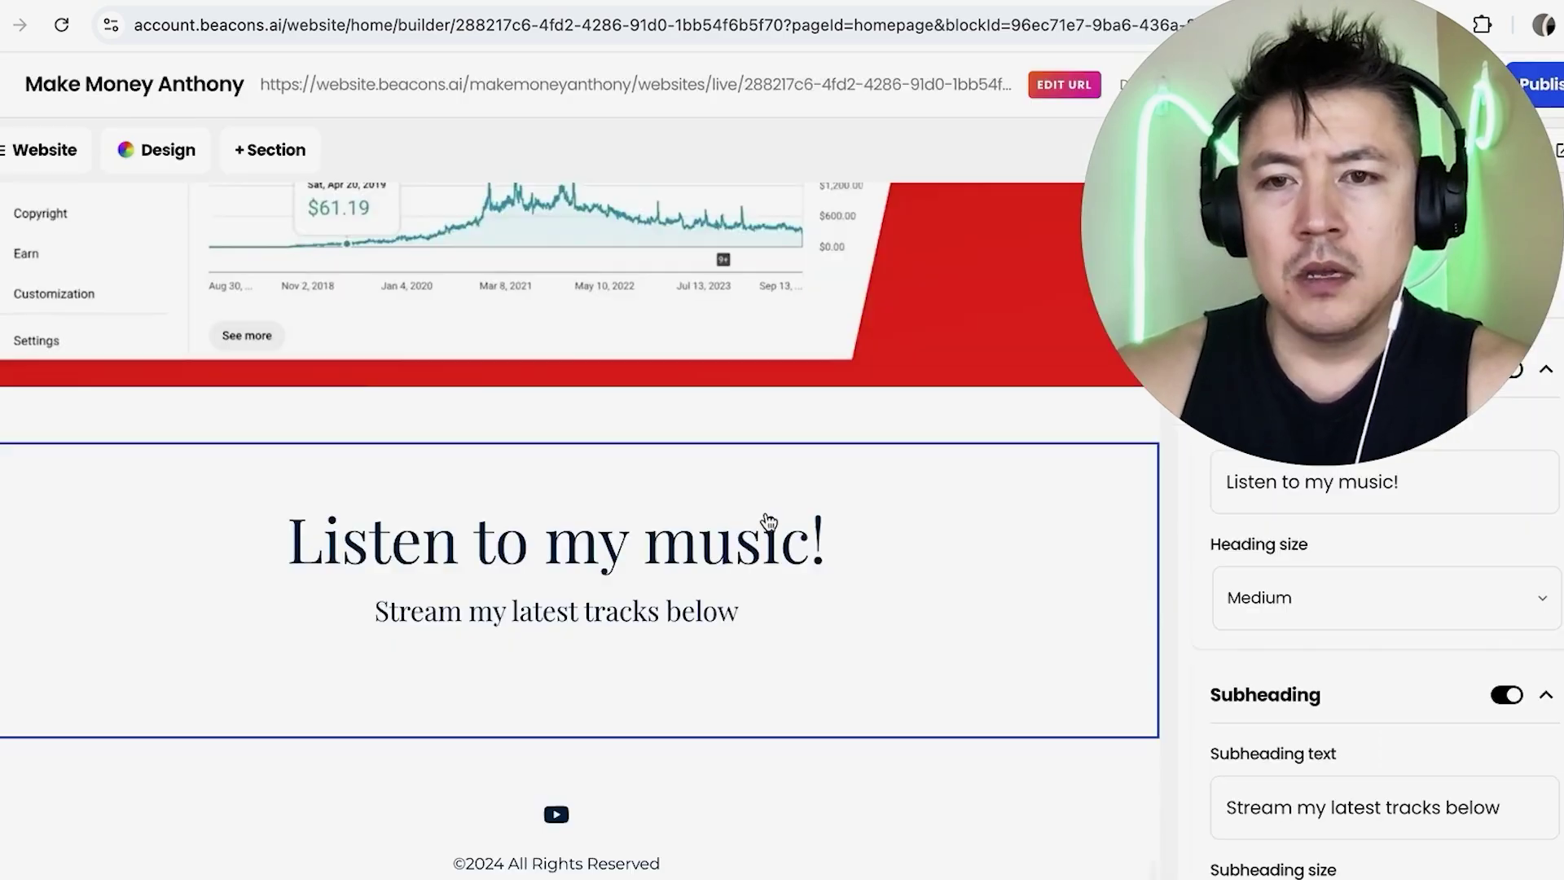
scroll(588, 405, up, 3)
scroll(759, 521, down, 1)
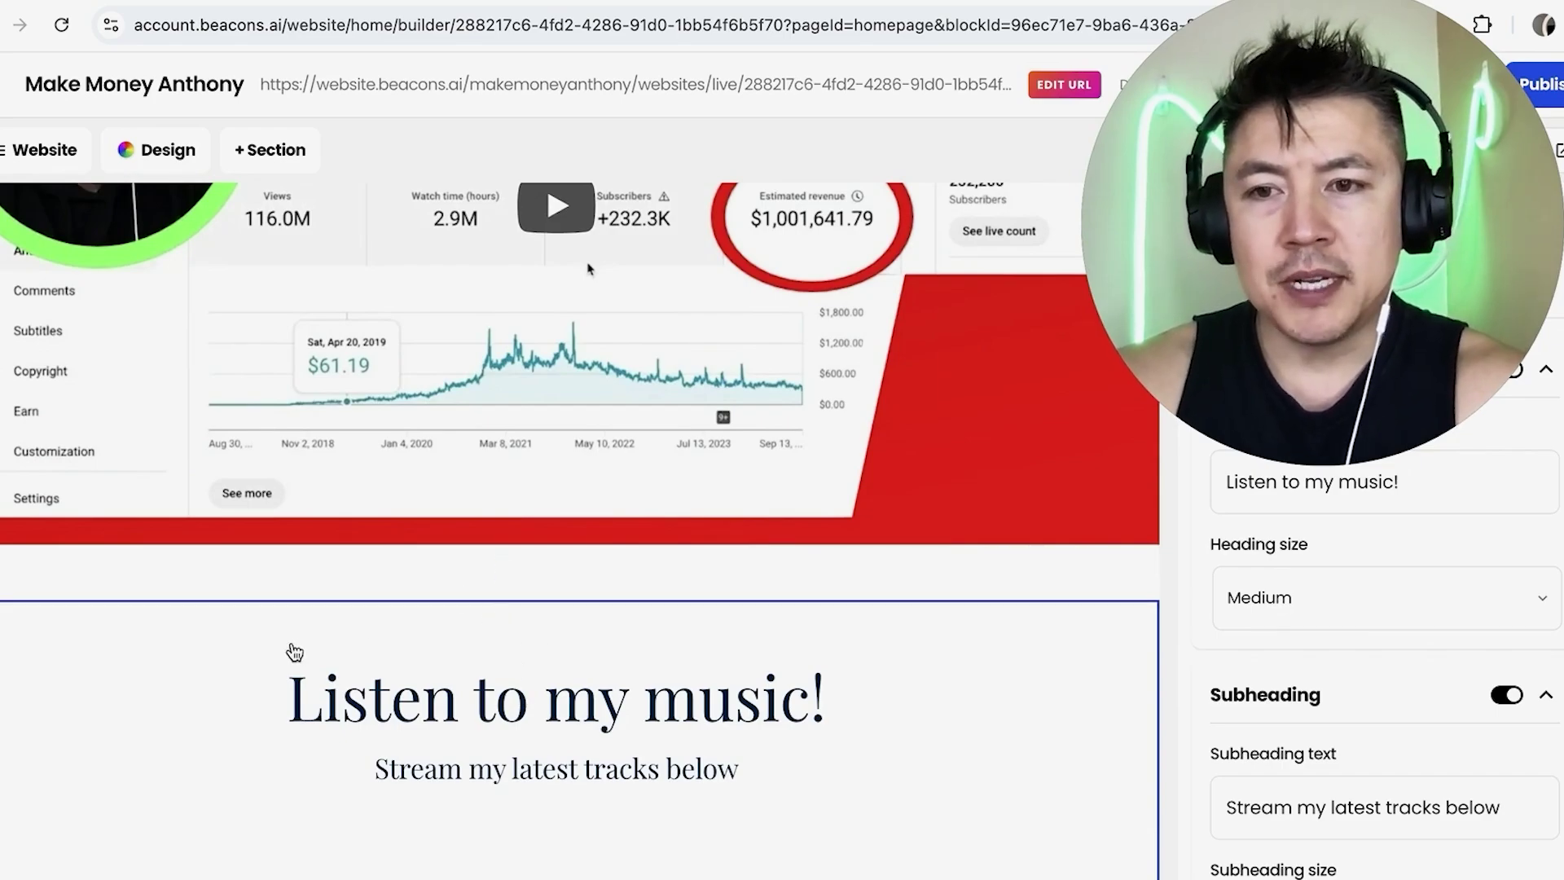
Drag the Spotify music section up so it sits directly beneath the video row
drag(217, 655, 239, 117)
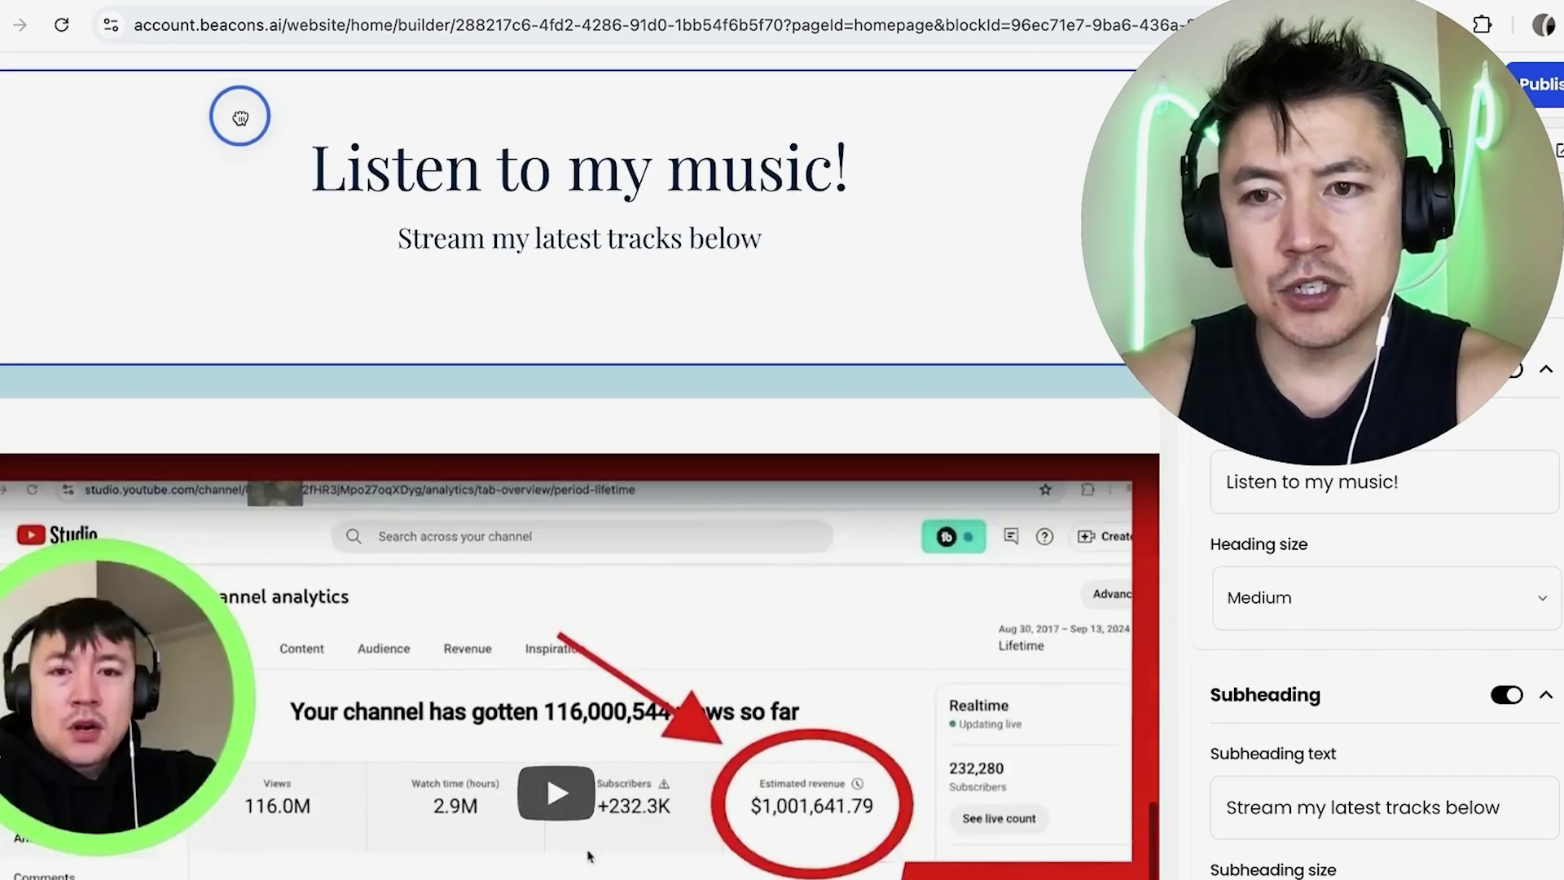
drag(240, 117, 216, 551)
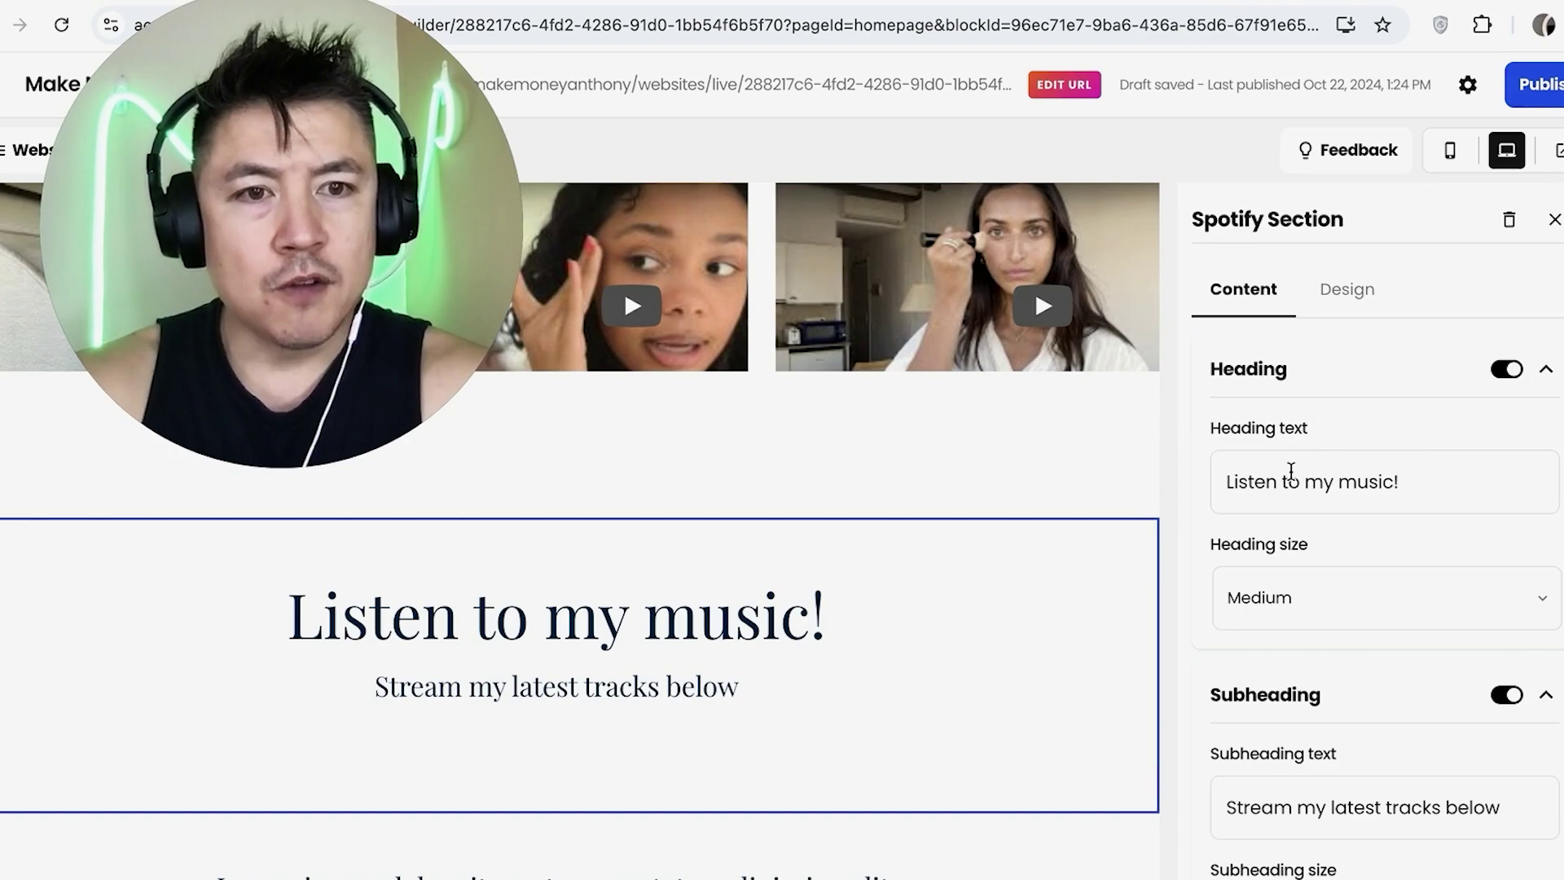
Replace the heading with 'BUY MY MUSIC' and the subheading with 'LASTEST RAP ALBUM'
triple_click(1290, 479)
text(BUY)
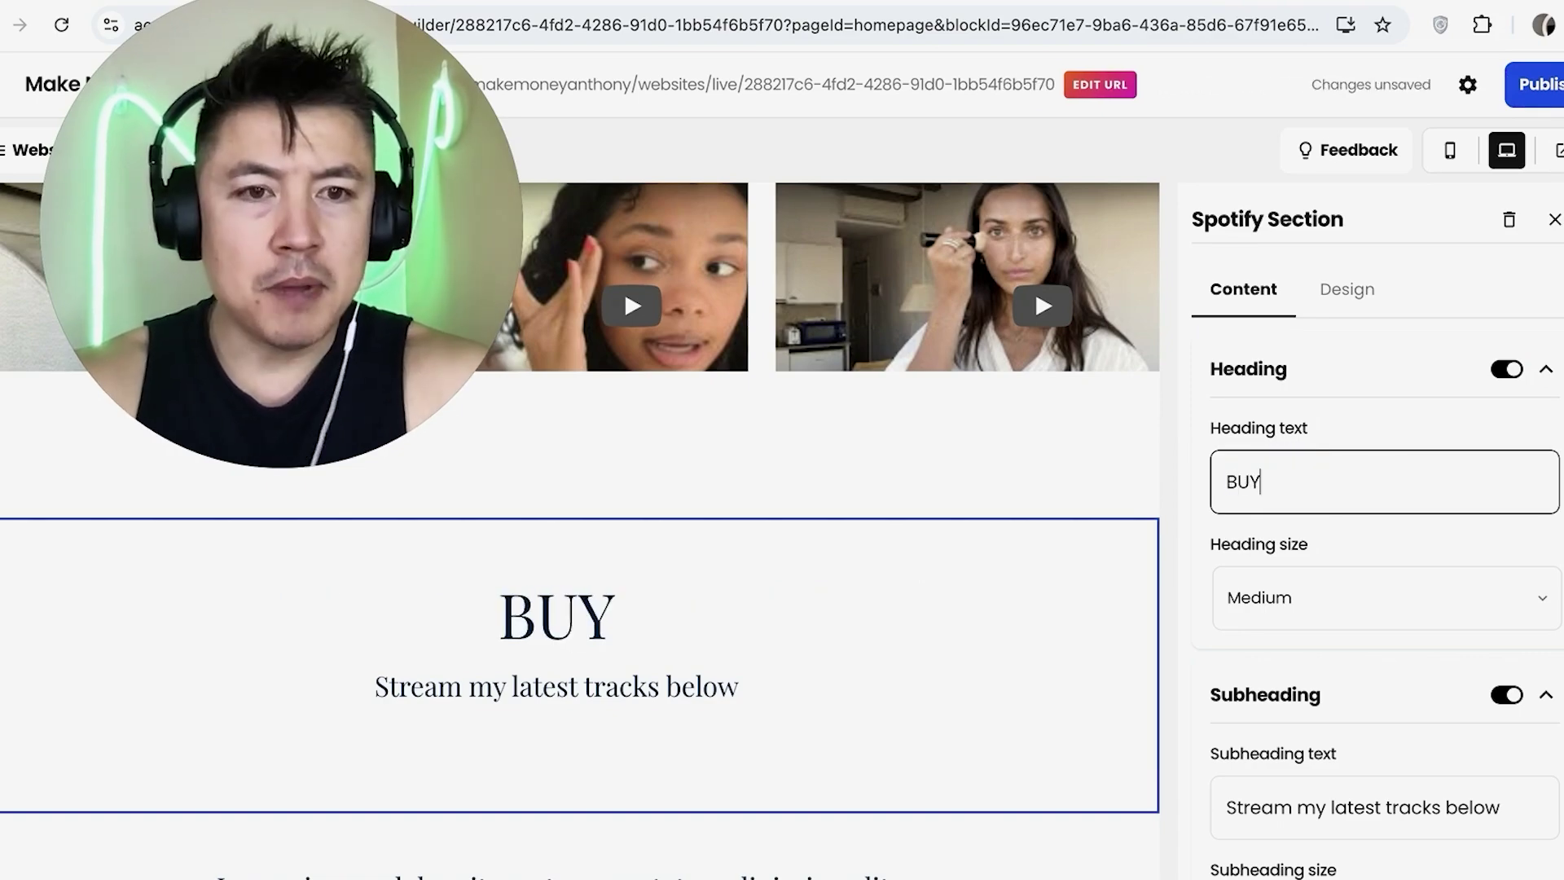
text( MY MUSIC)
scroll(1333, 551, down, 2)
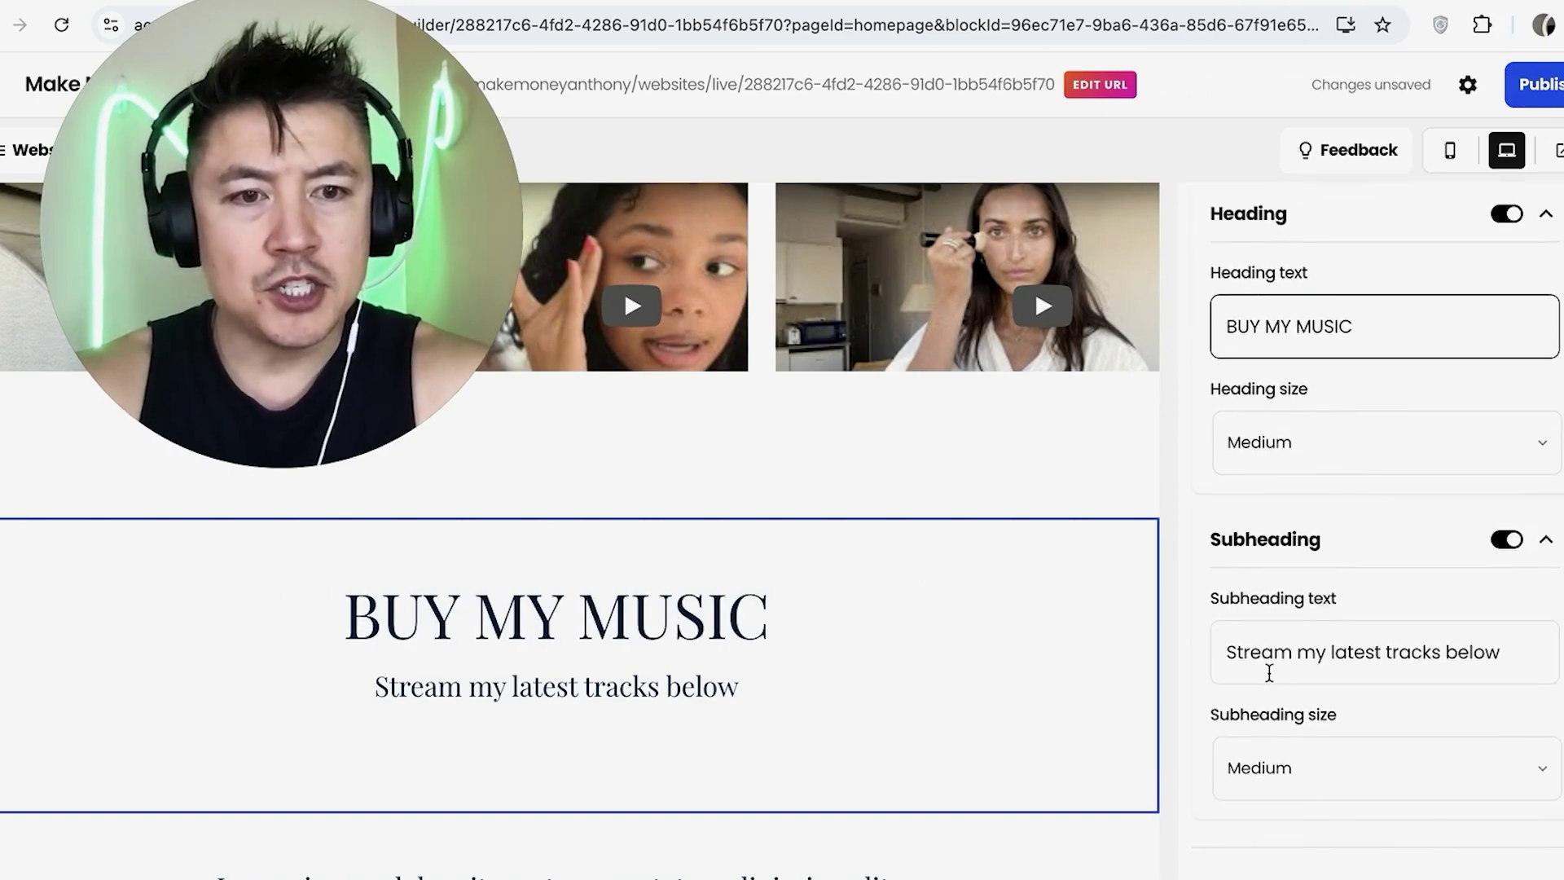
triple_click(1281, 653)
text(LASTEST RAP ALBU)
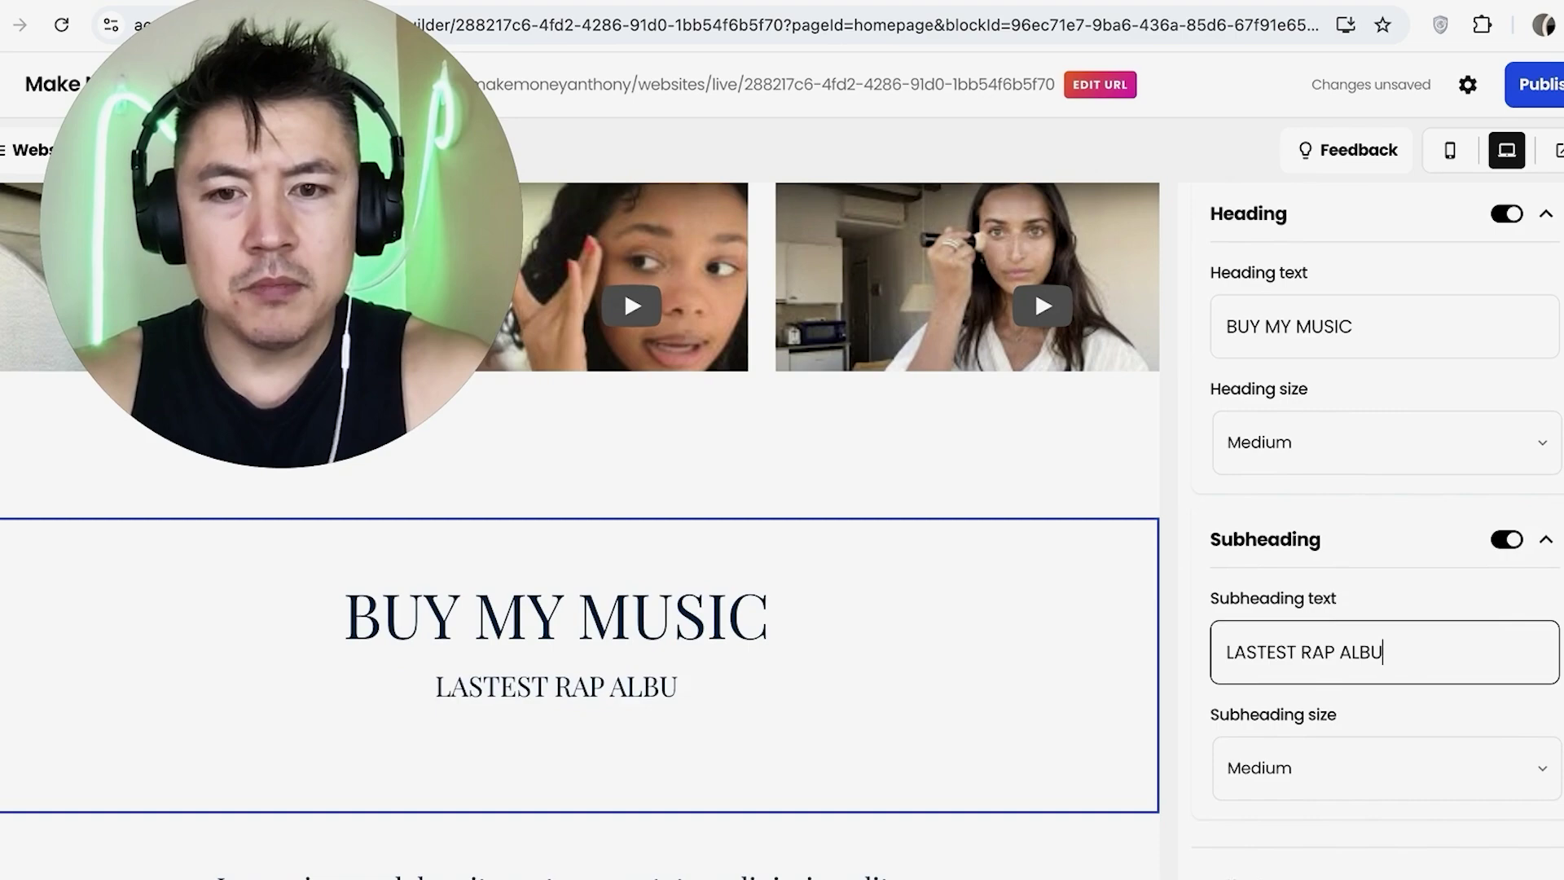
text(M)
scroll(1329, 658, down, 1)
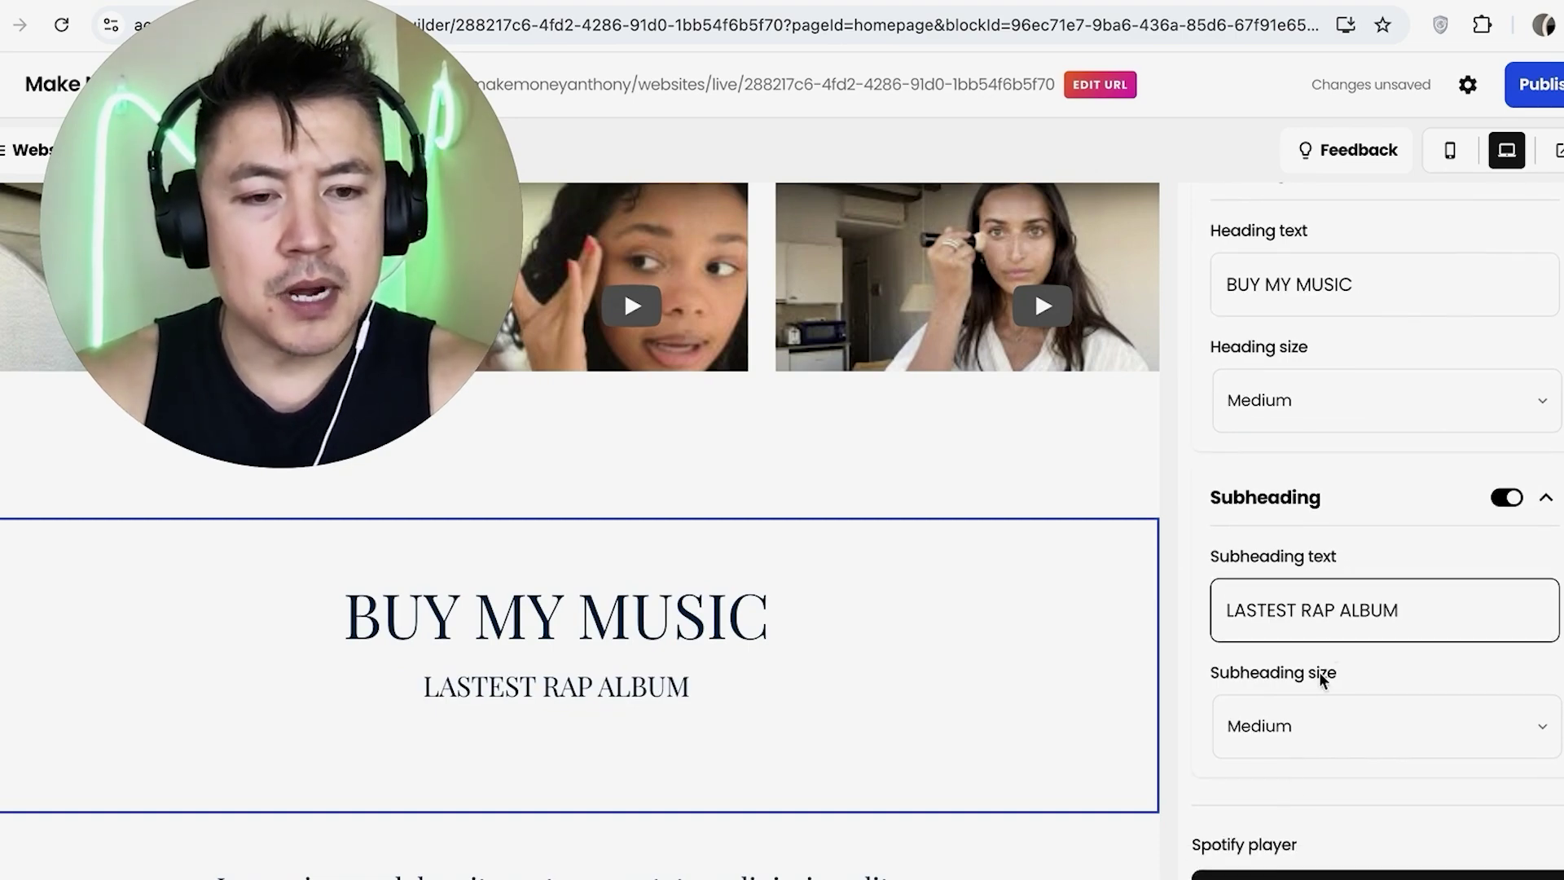
key(Caps_Lock)
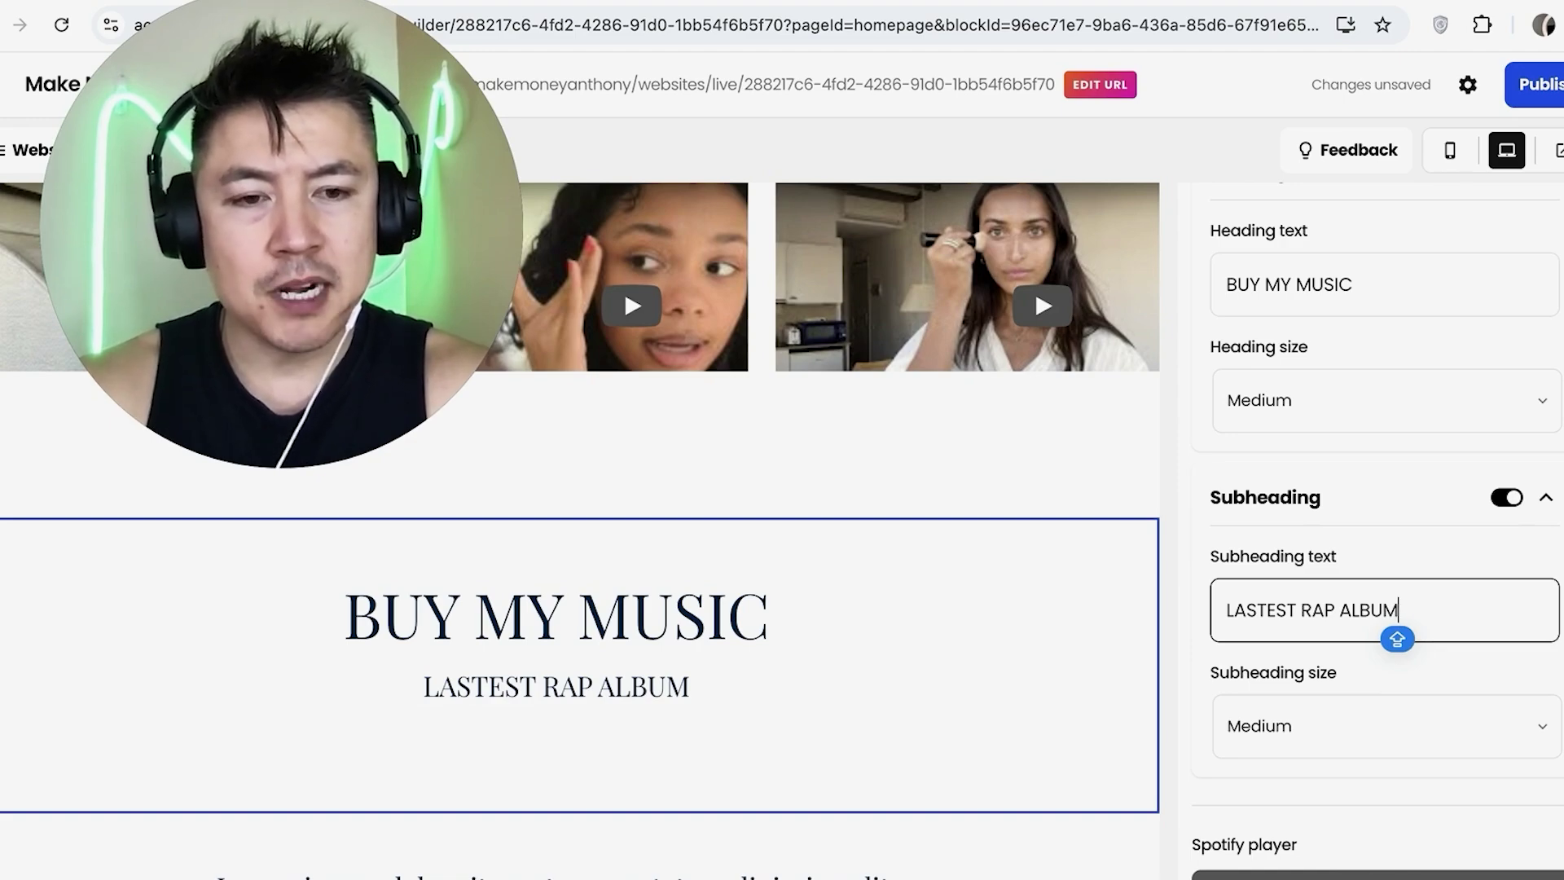
click(1345, 872)
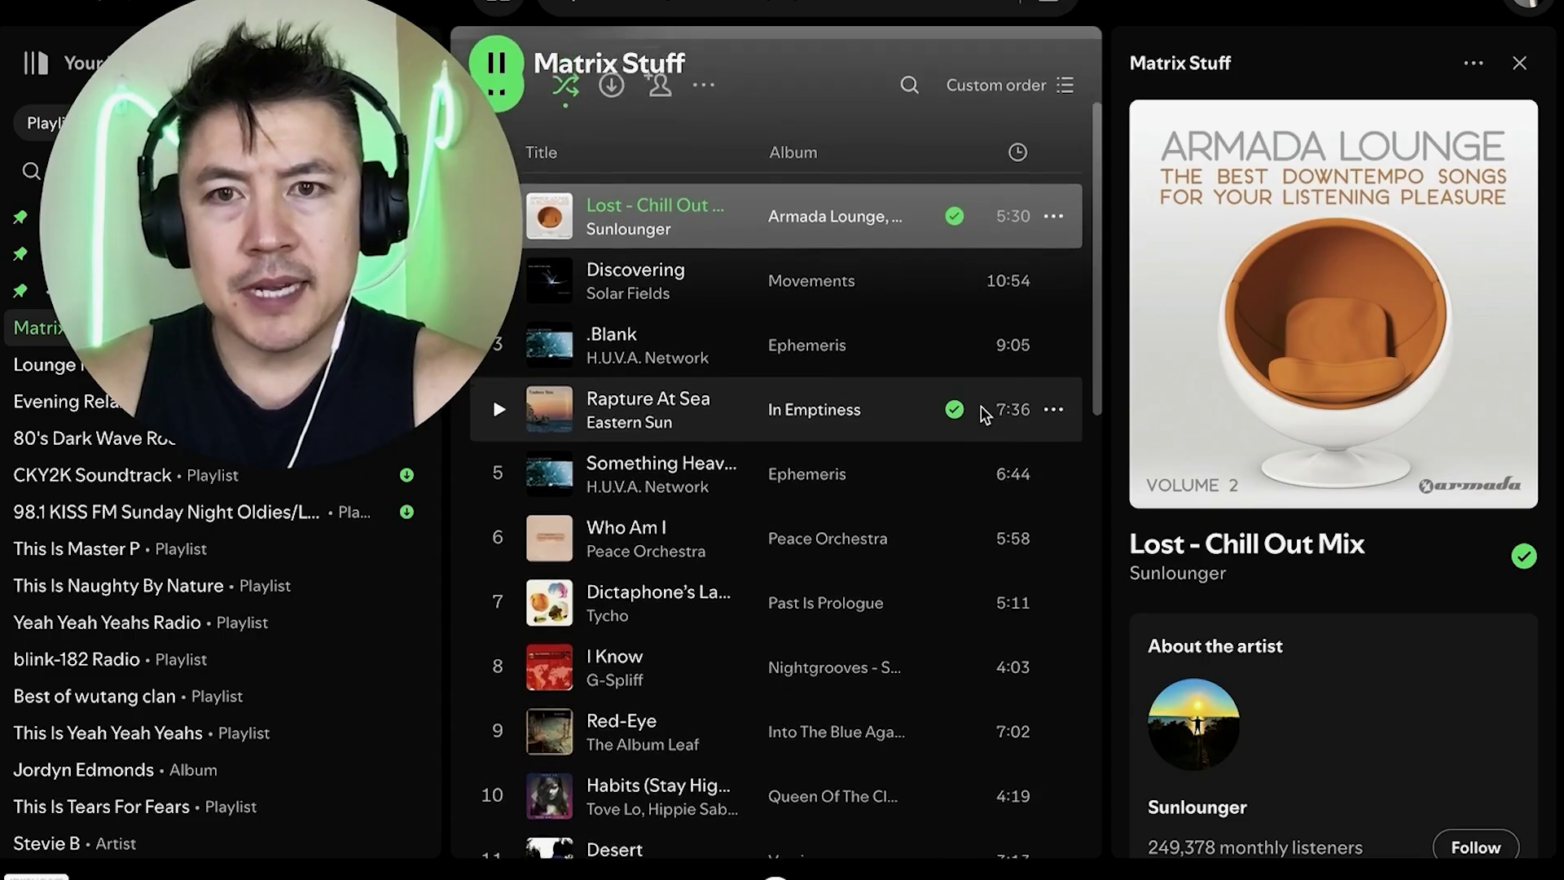
scroll(981, 405, up, 1)
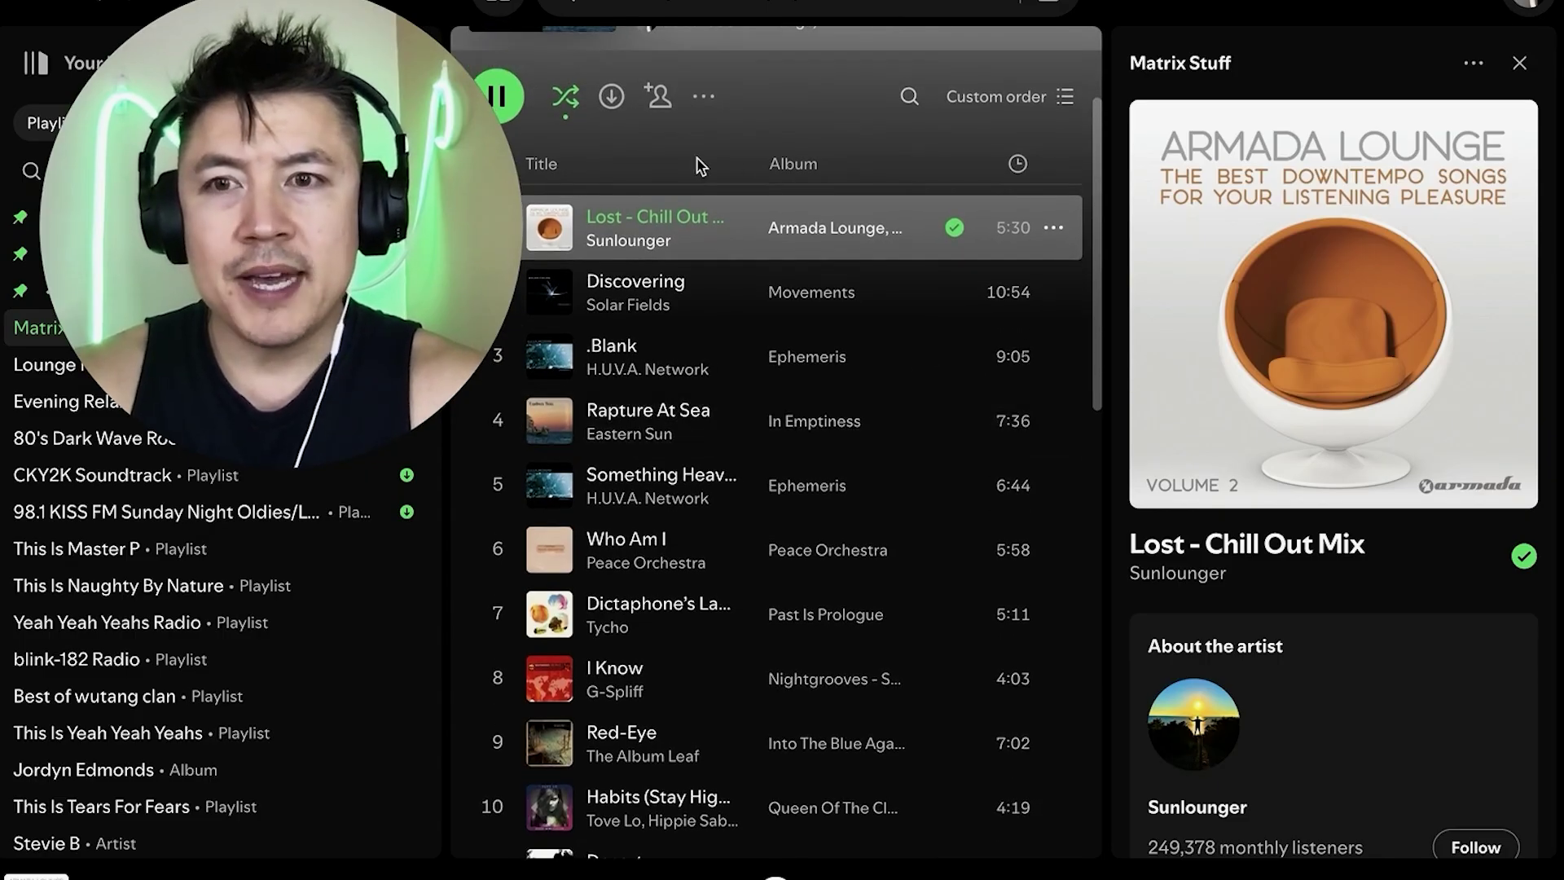
Copy the Matrix Stuff playlist link, then the song link for Solar Fields' Discovering
click(702, 109)
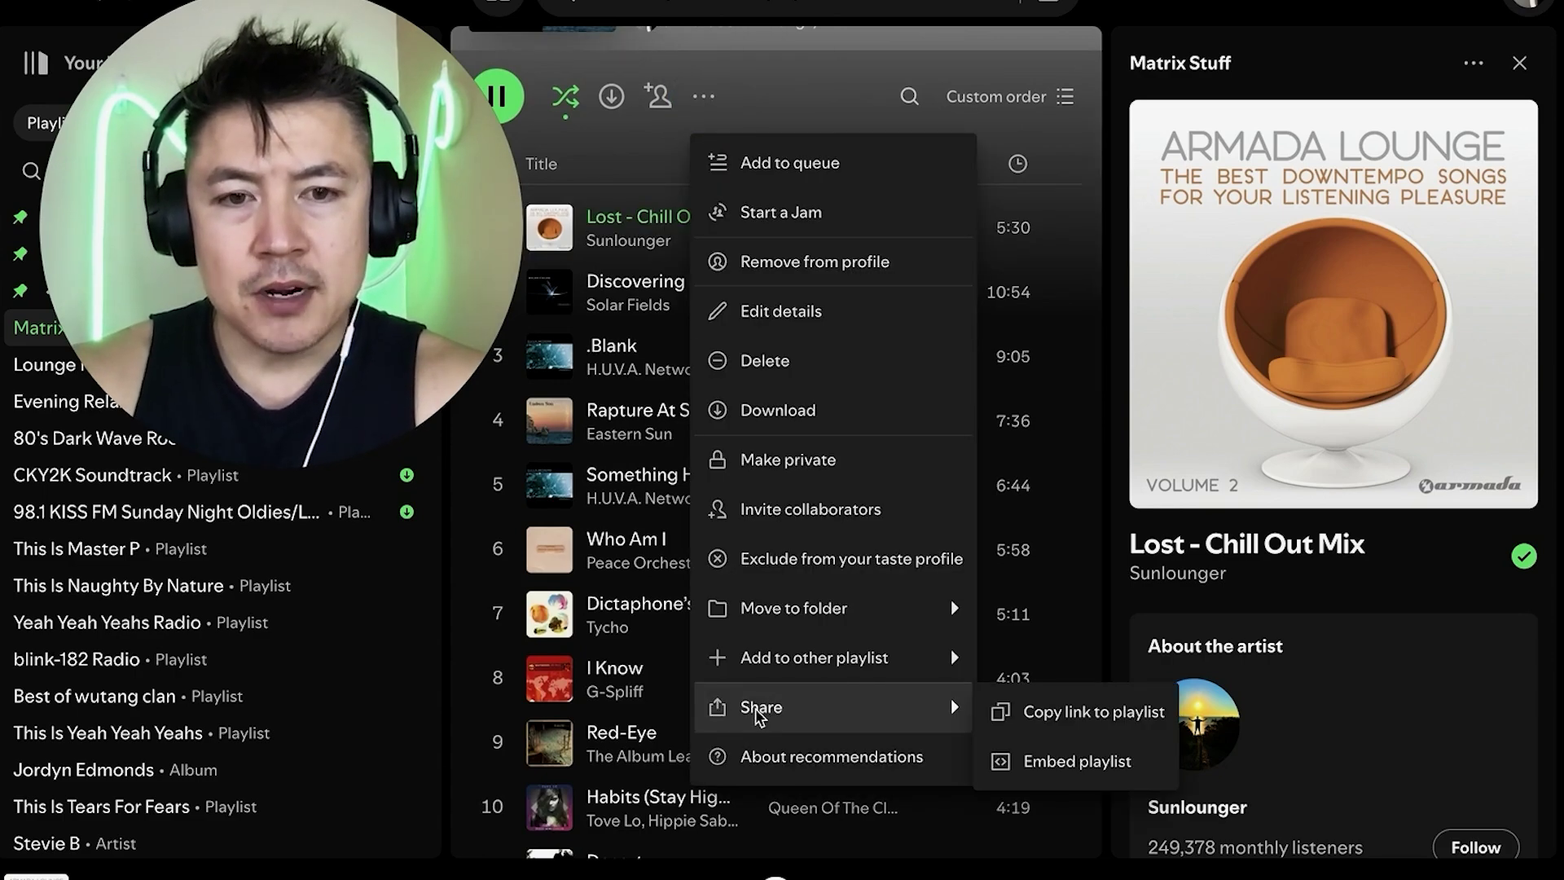
click(1043, 715)
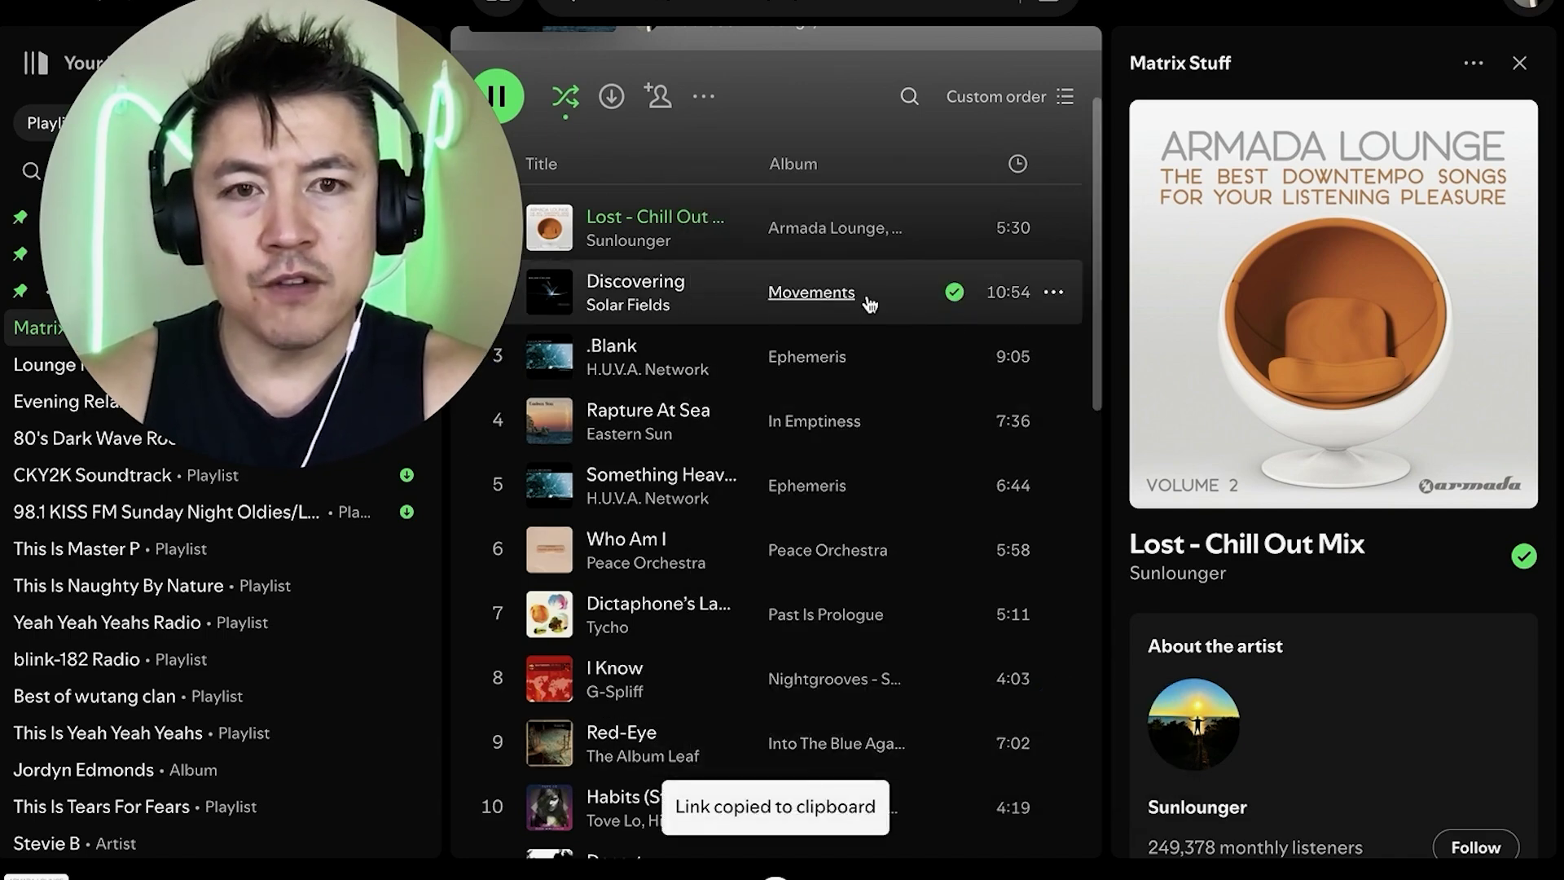
click(1055, 294)
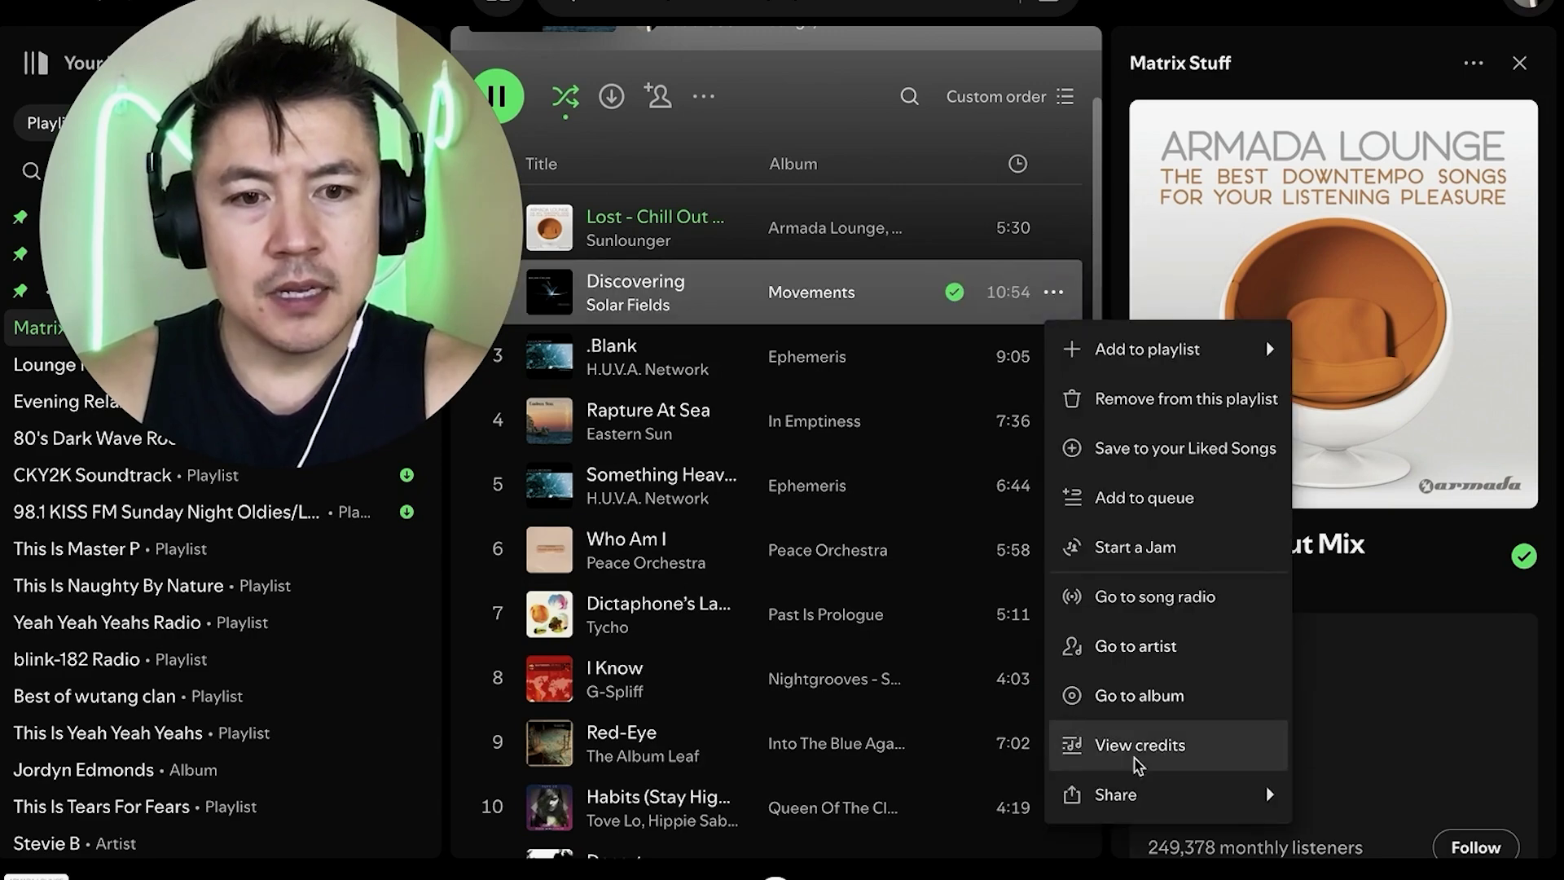
mouse_move(1150, 795)
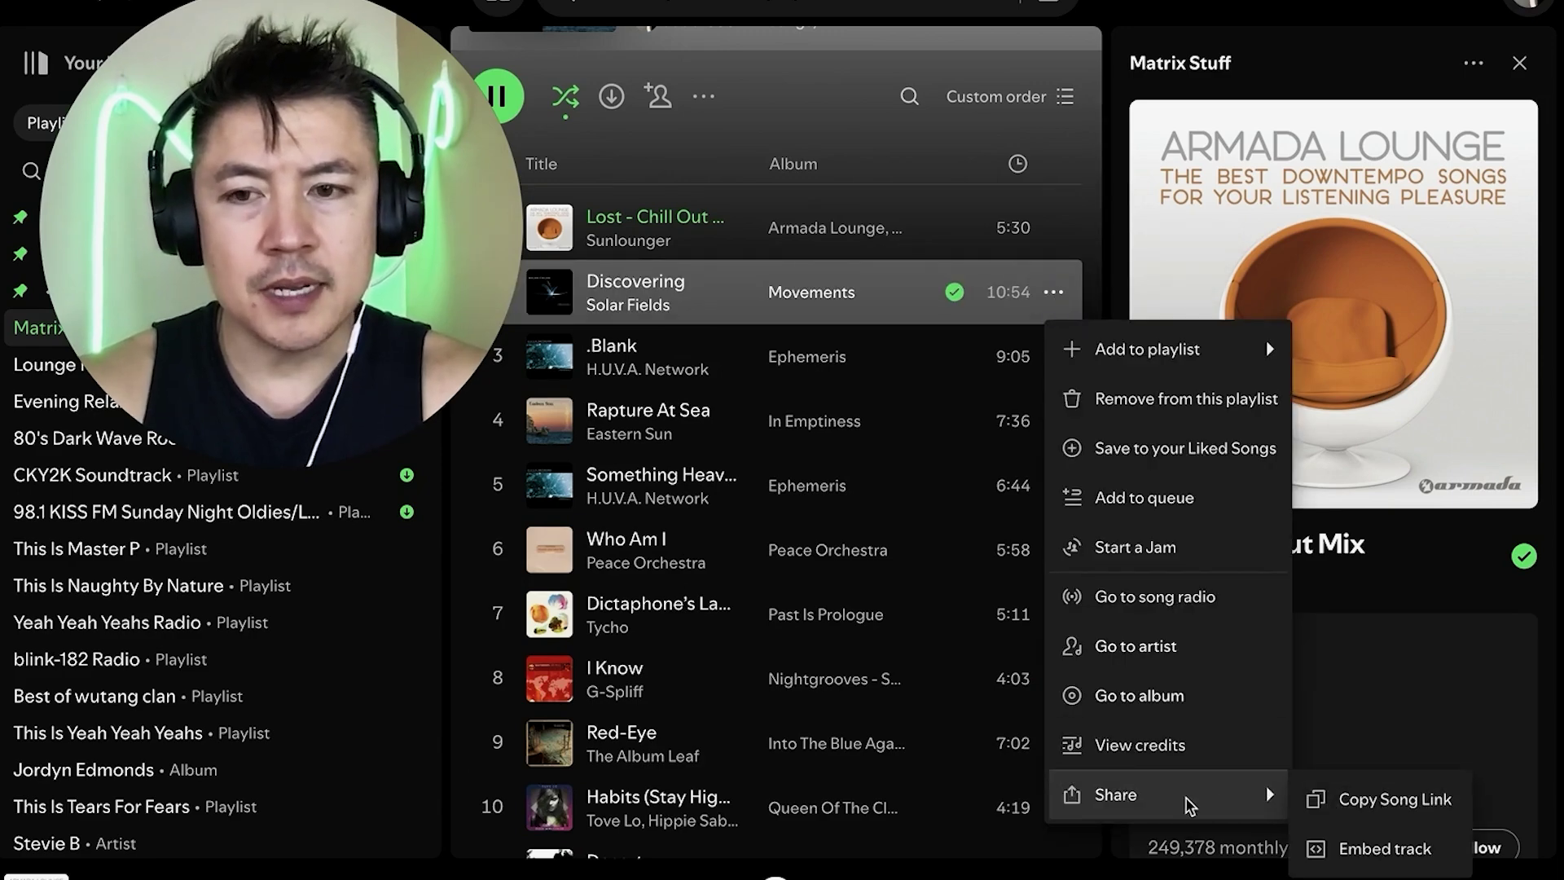
click(1373, 805)
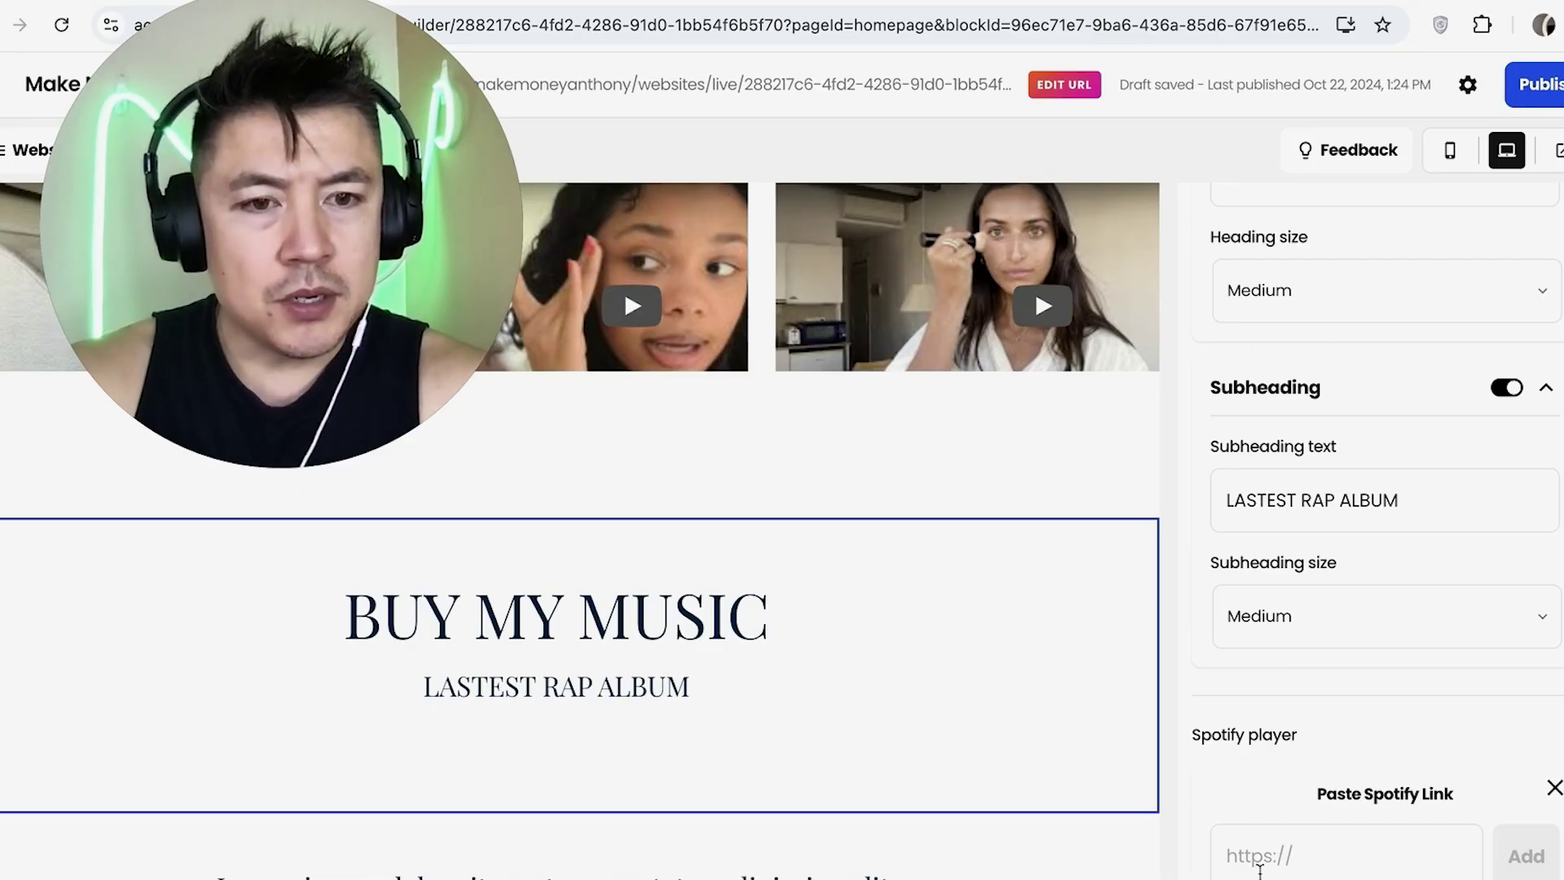
Paste the Discovering song link and add its Spotify player under BUY MY MUSIC
click(1334, 850)
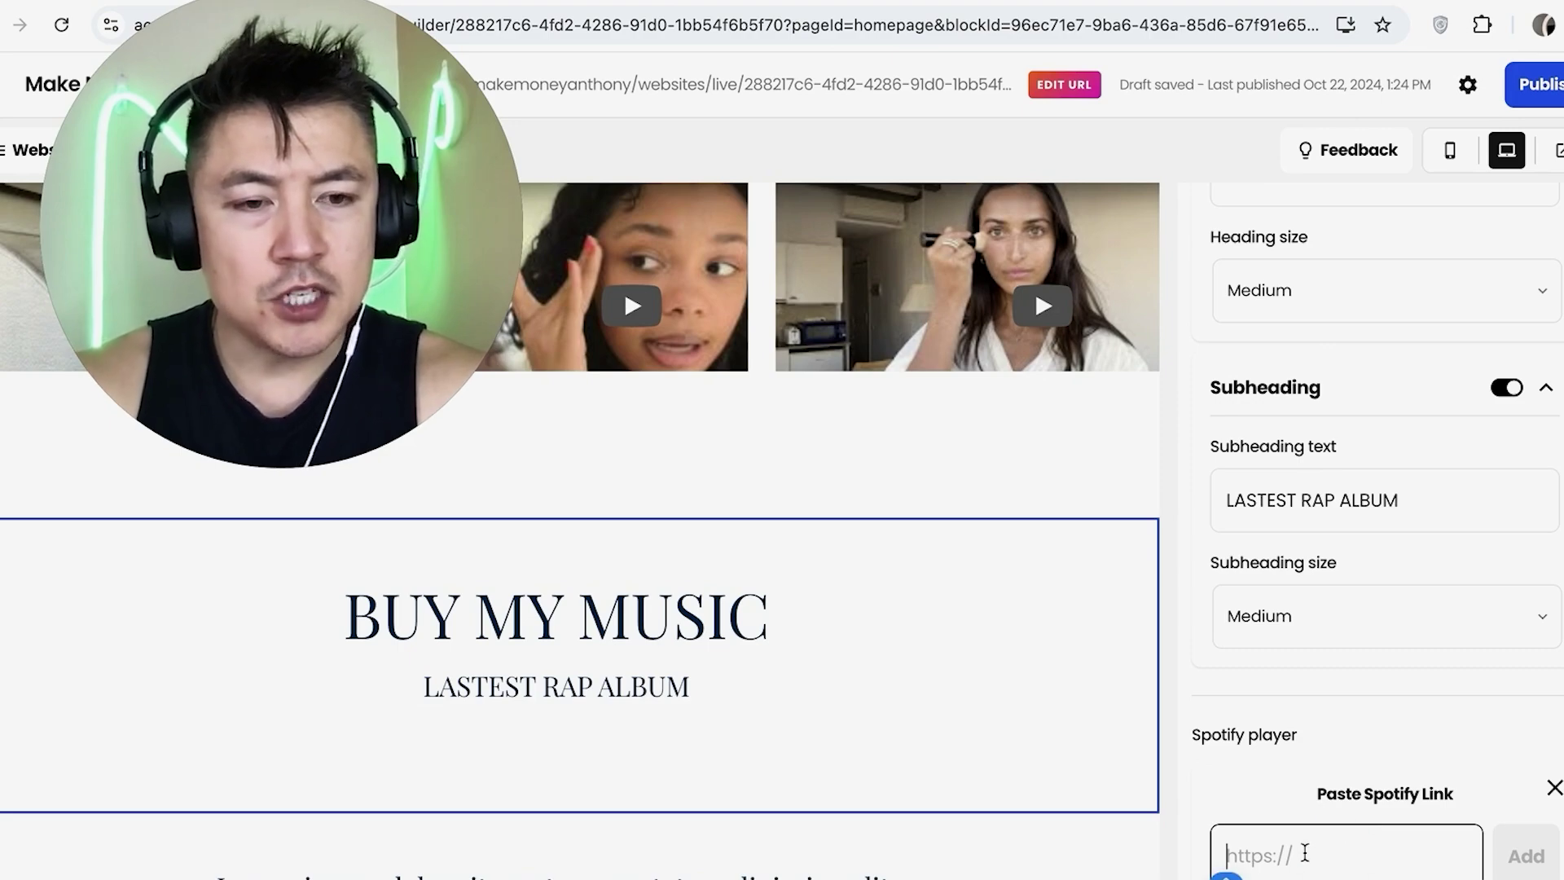
key(ctrl+v)
click(1526, 853)
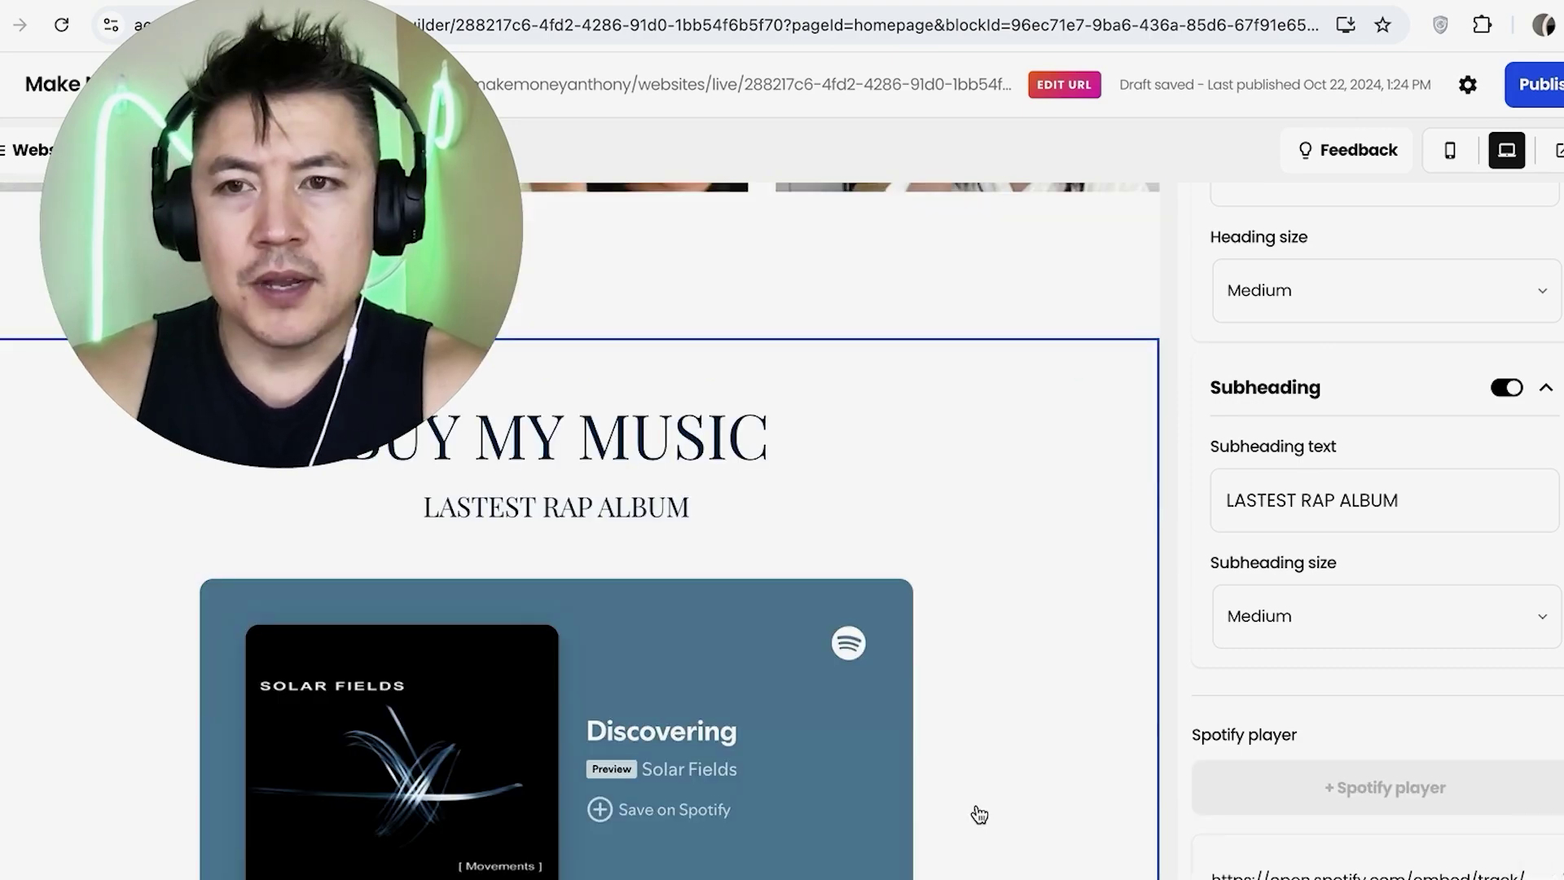
scroll(979, 814, down, 2)
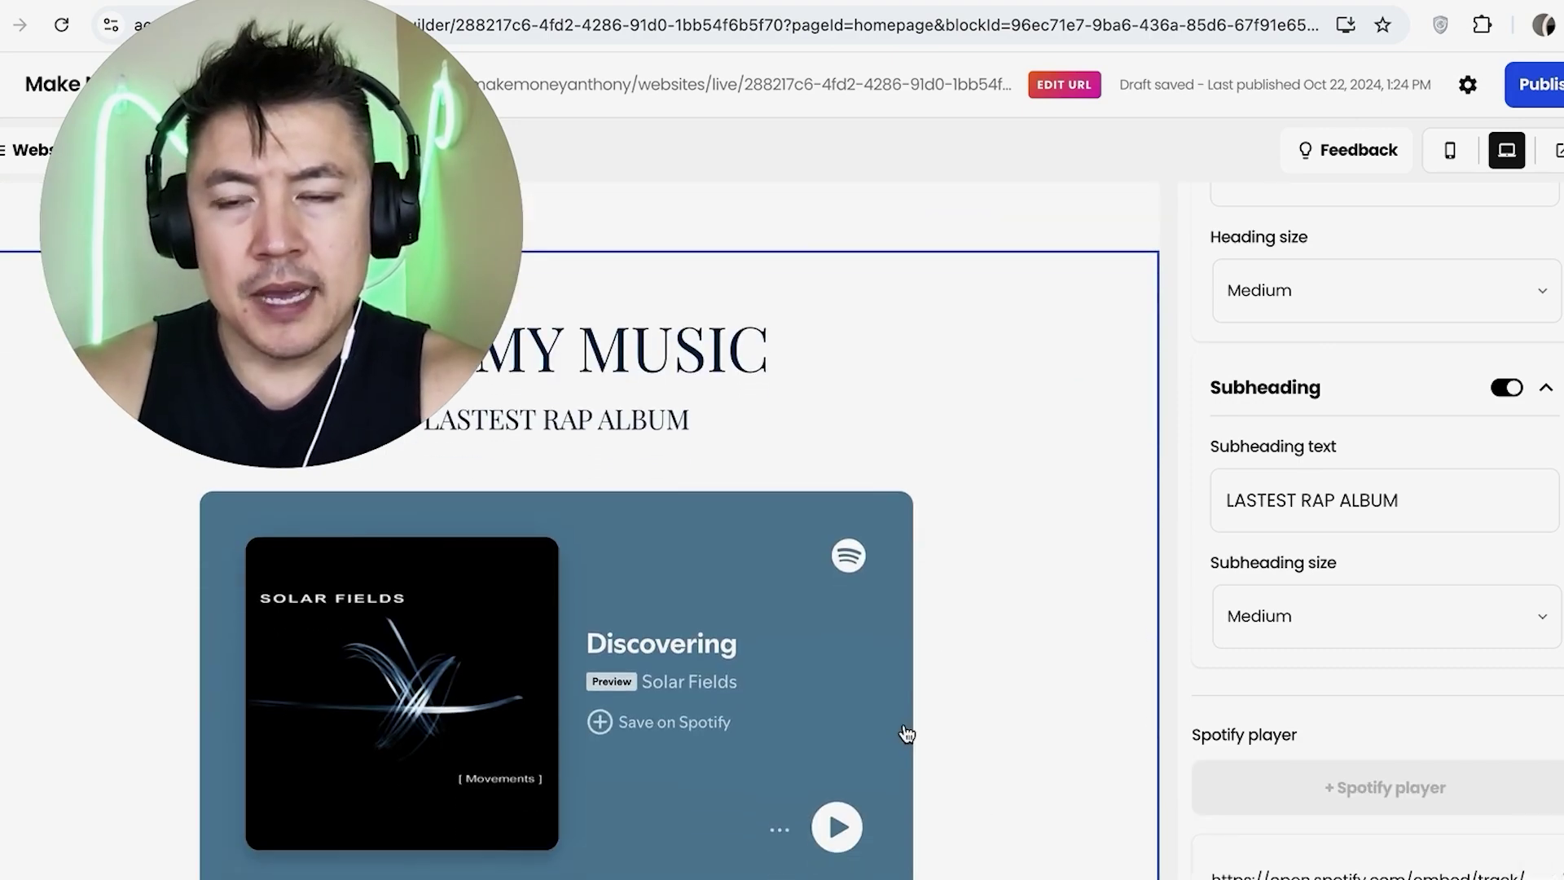
Publish the site so the BUY MY MUSIC Spotify player goes live
click(1532, 94)
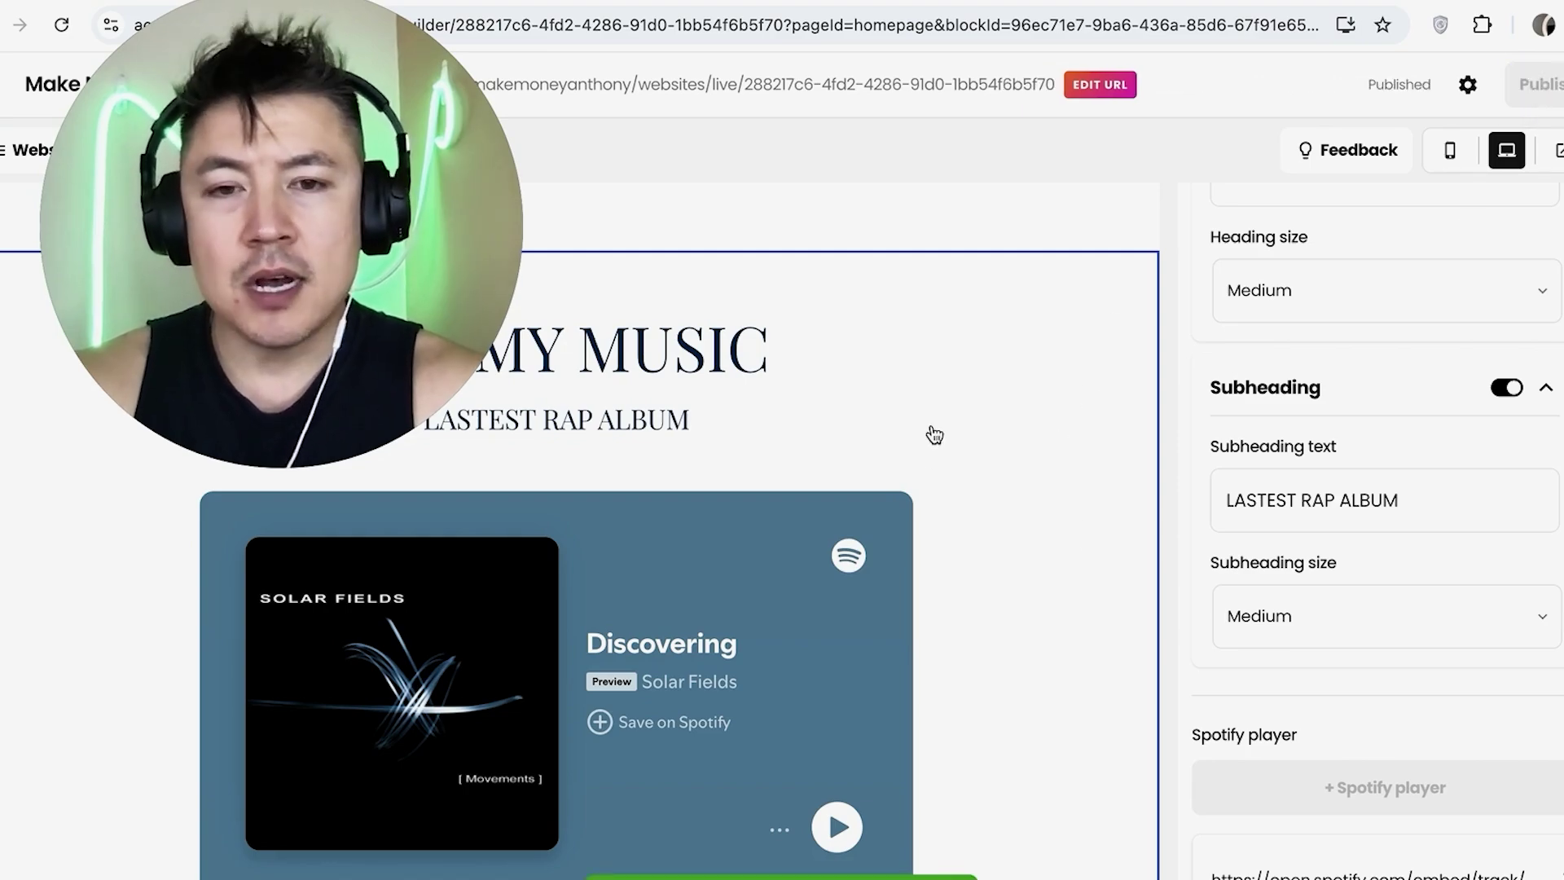
scroll(1007, 557, down, 1)
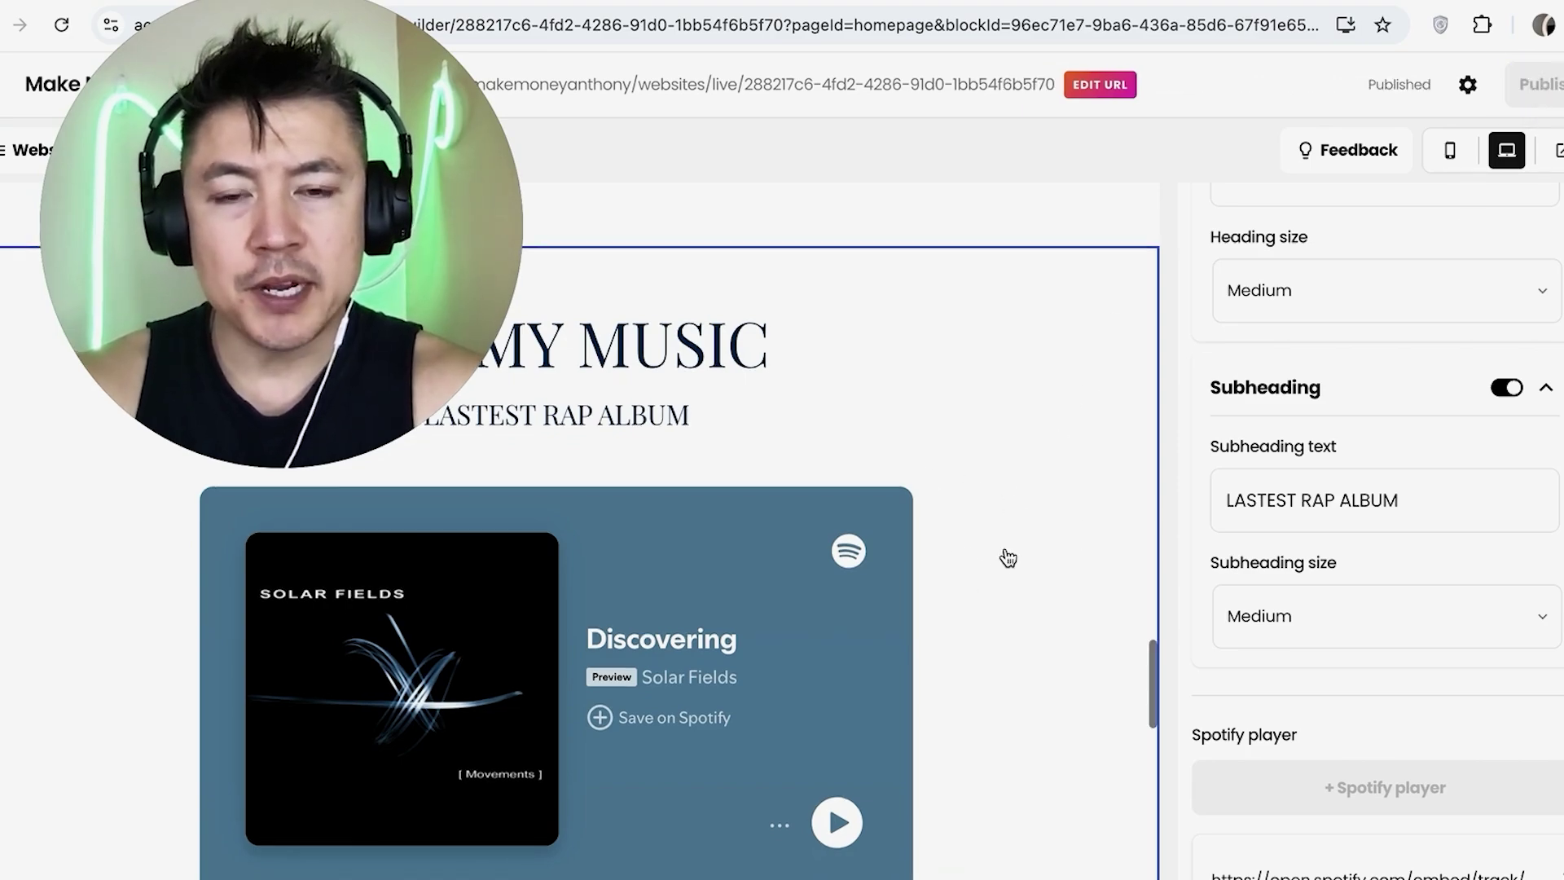
scroll(1014, 525, down, 1)
scroll(977, 506, up, 2)
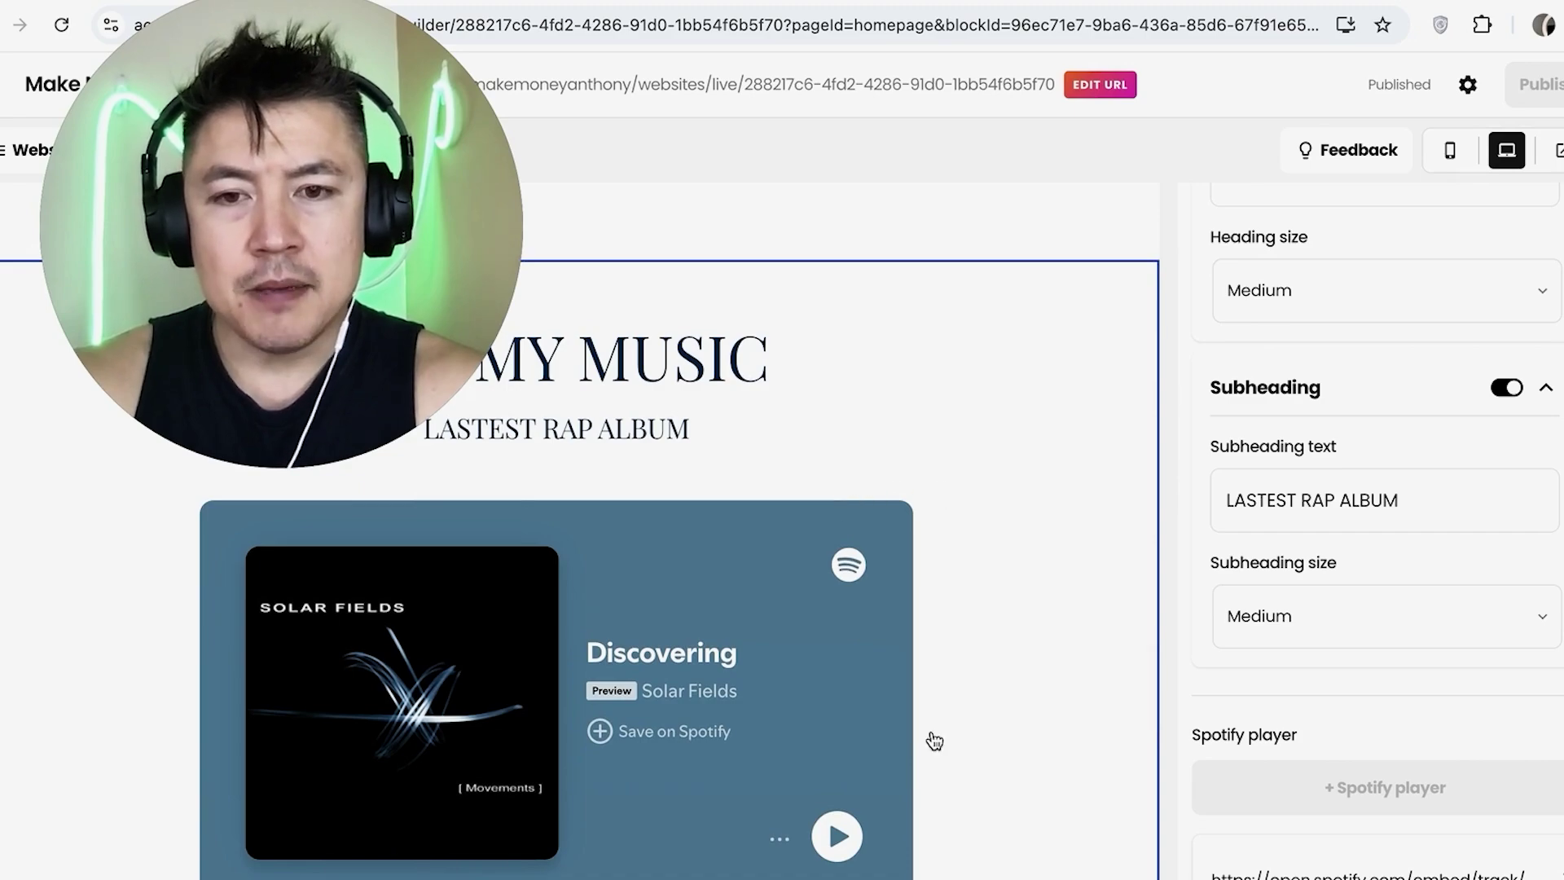